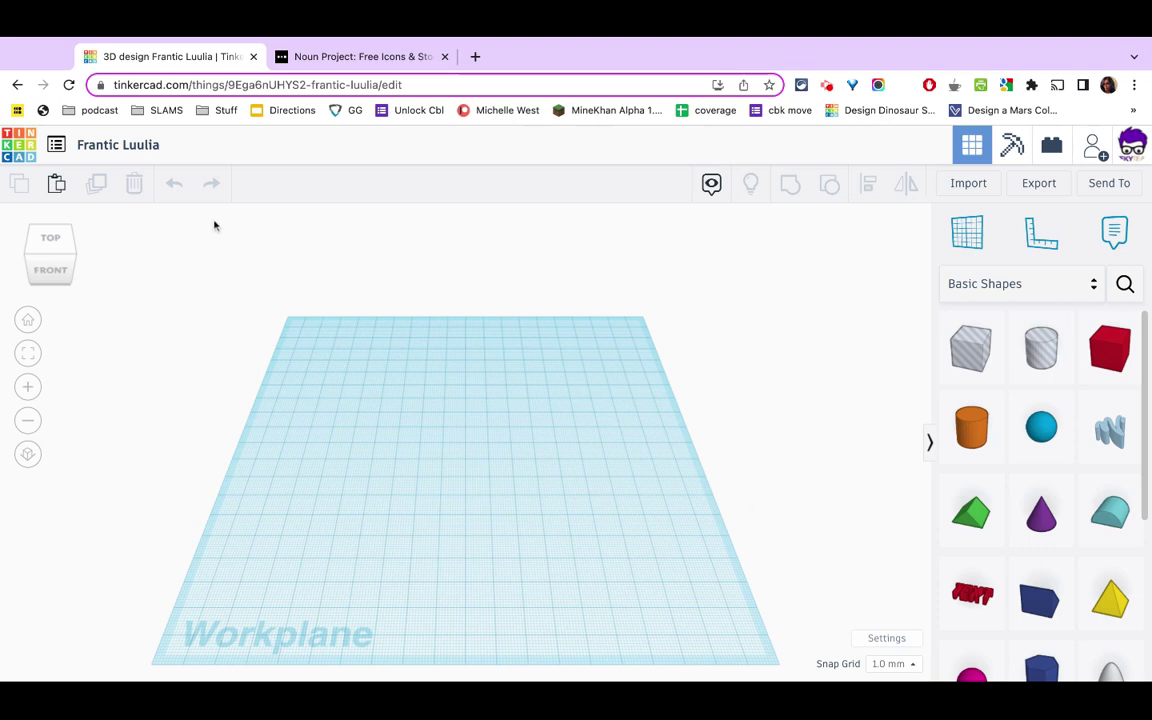
Rename the project from 'Frantic Luulia' to 'Ms. M Cookie'.
click(153, 148)
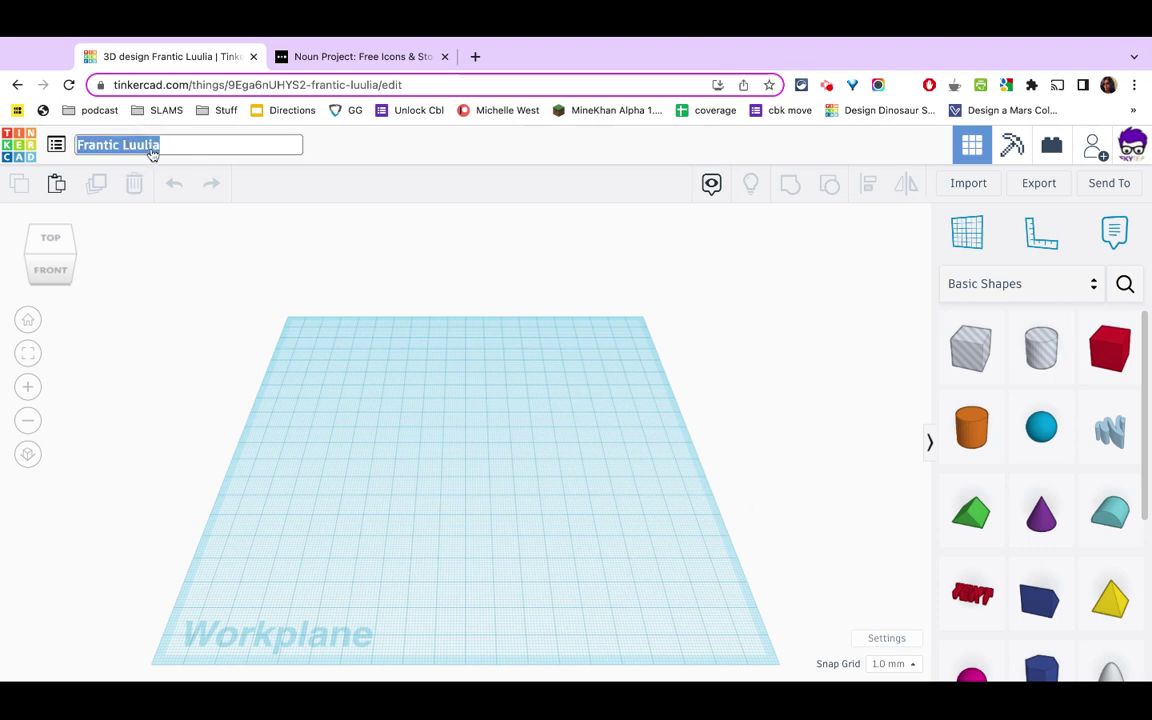
text(Ms. M)
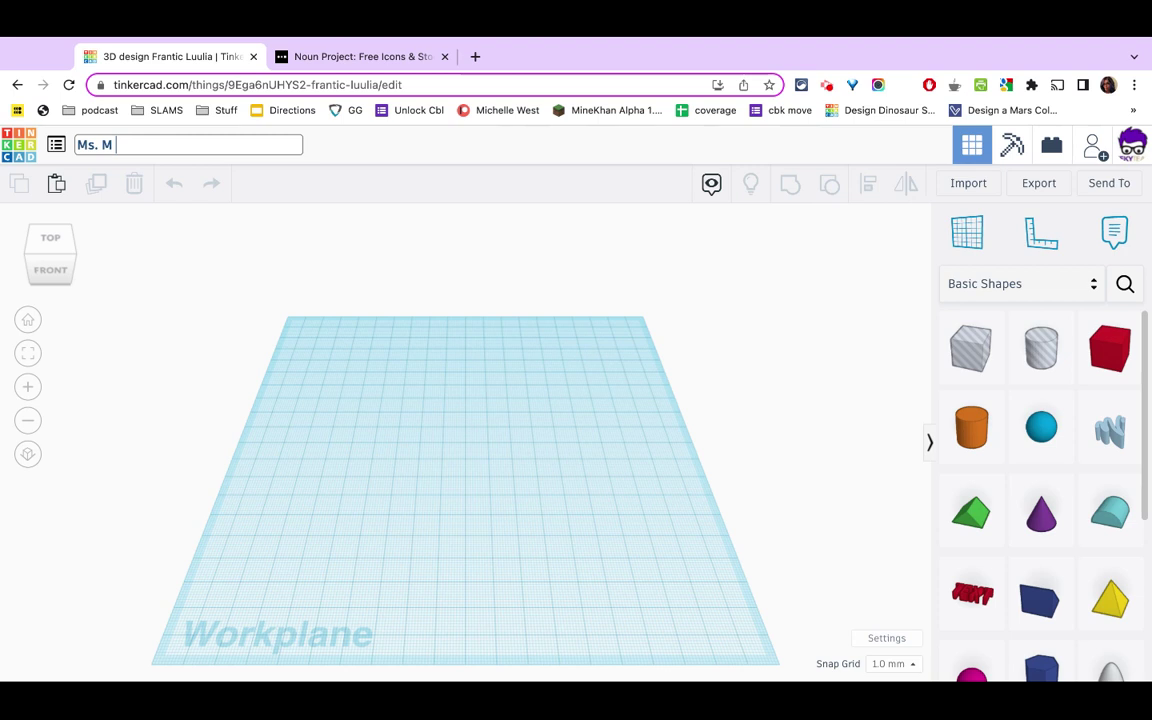
text( Cookie)
key(Return)
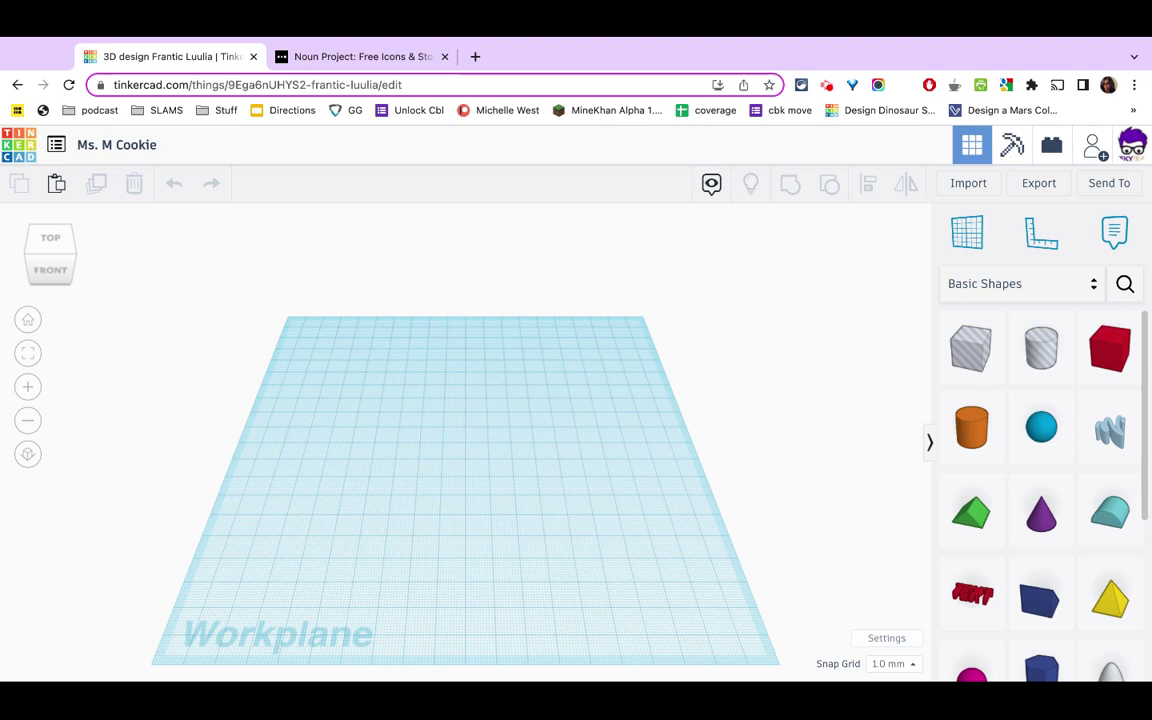
Search Noun Project for 'cat' icons and scroll the results to find the sitting cat silhouette.
click(350, 60)
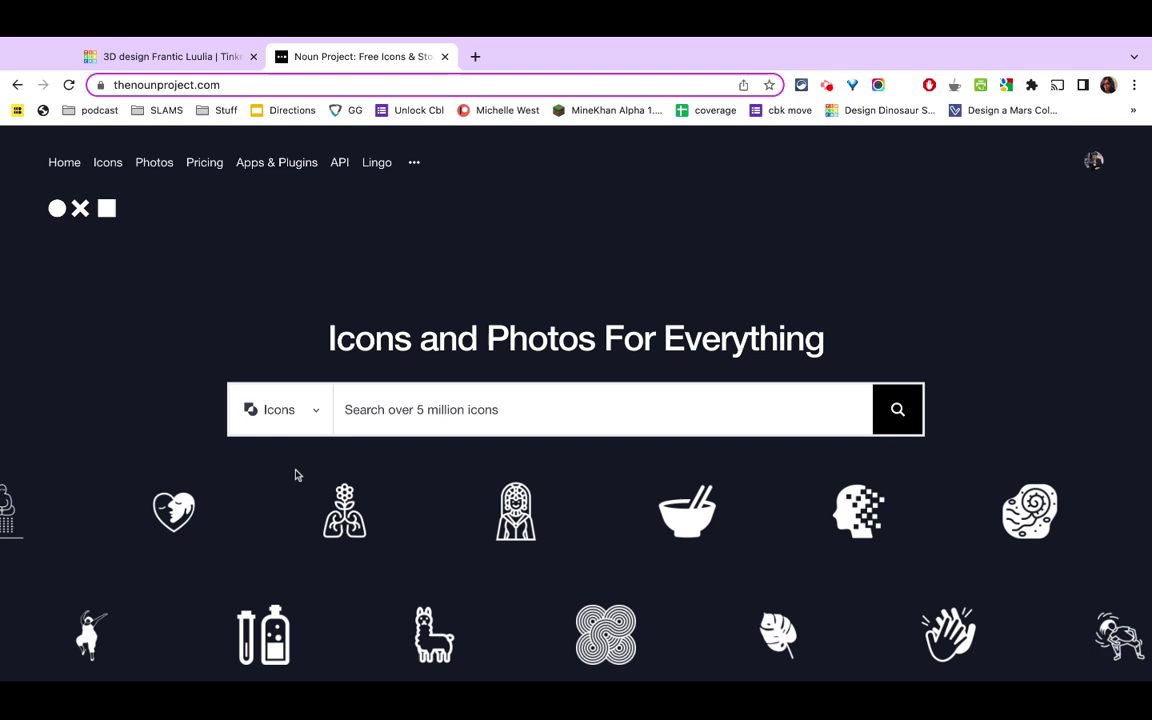
click(369, 421)
click(390, 418)
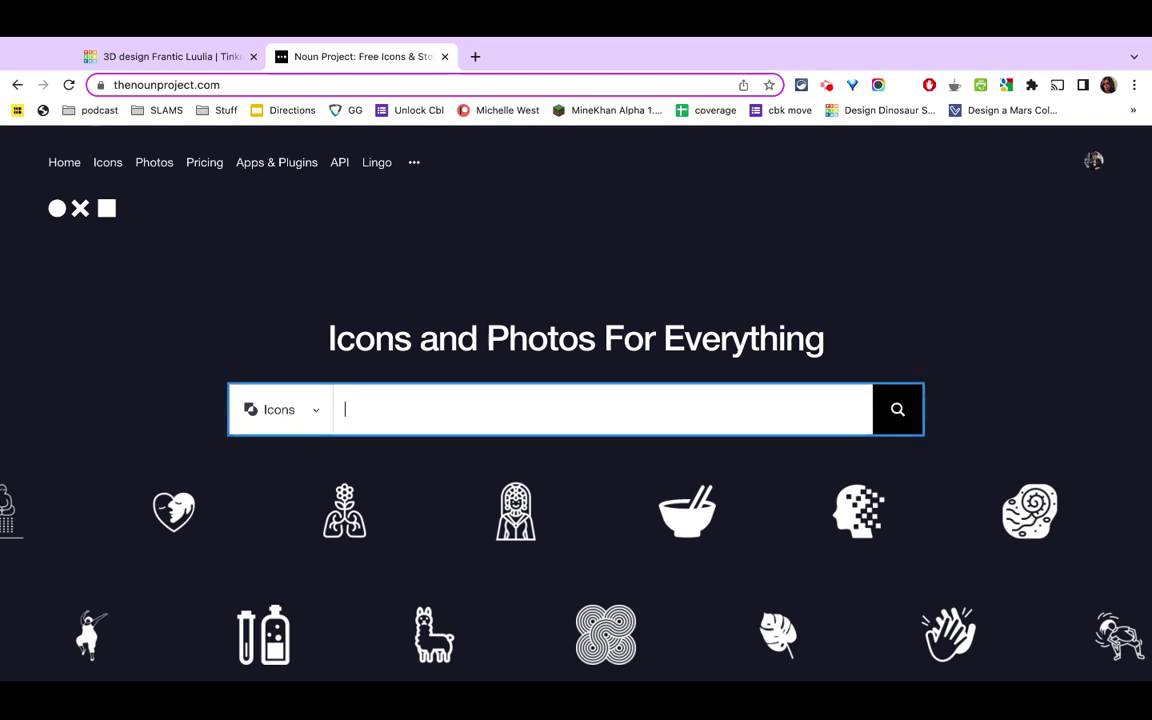
text(cat)
key(Return)
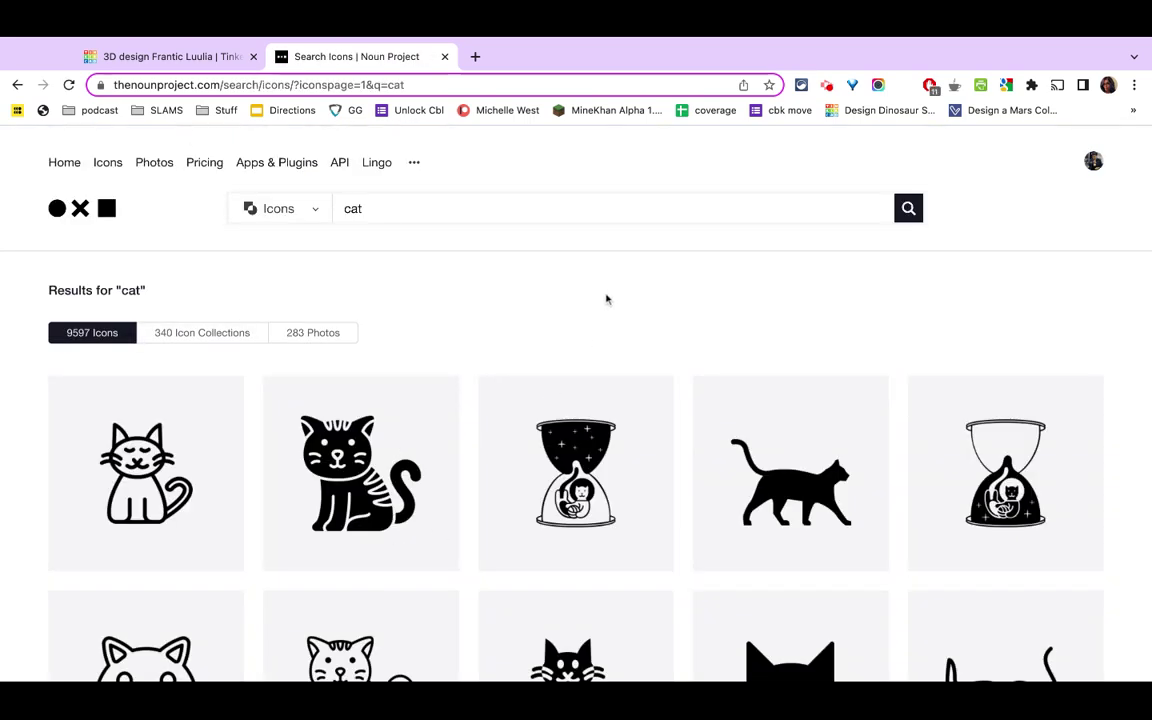
scroll(606, 299, down, 1)
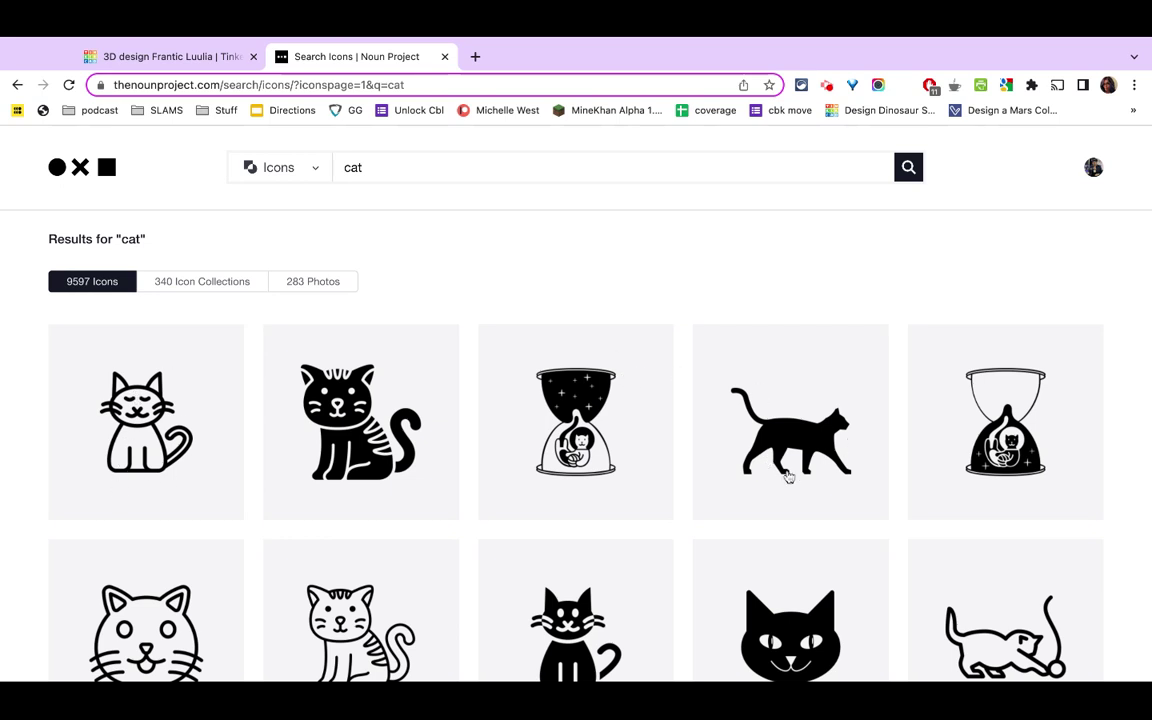
scroll(638, 283, down, 2)
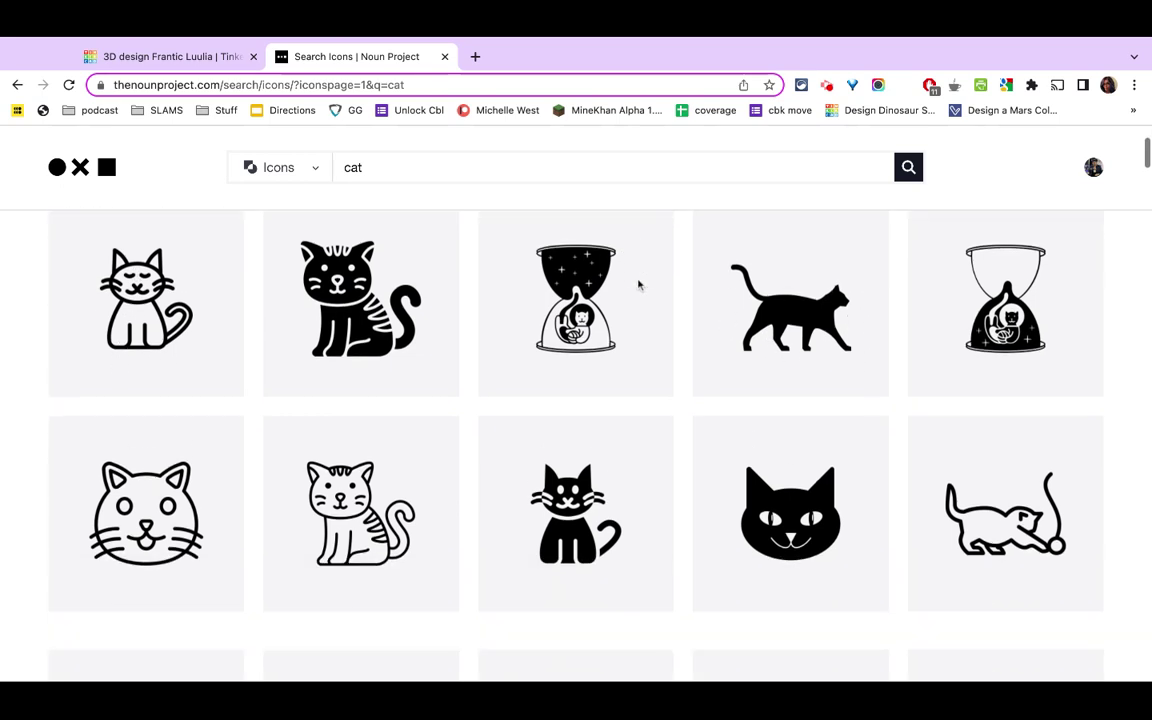
scroll(638, 285, down, 6)
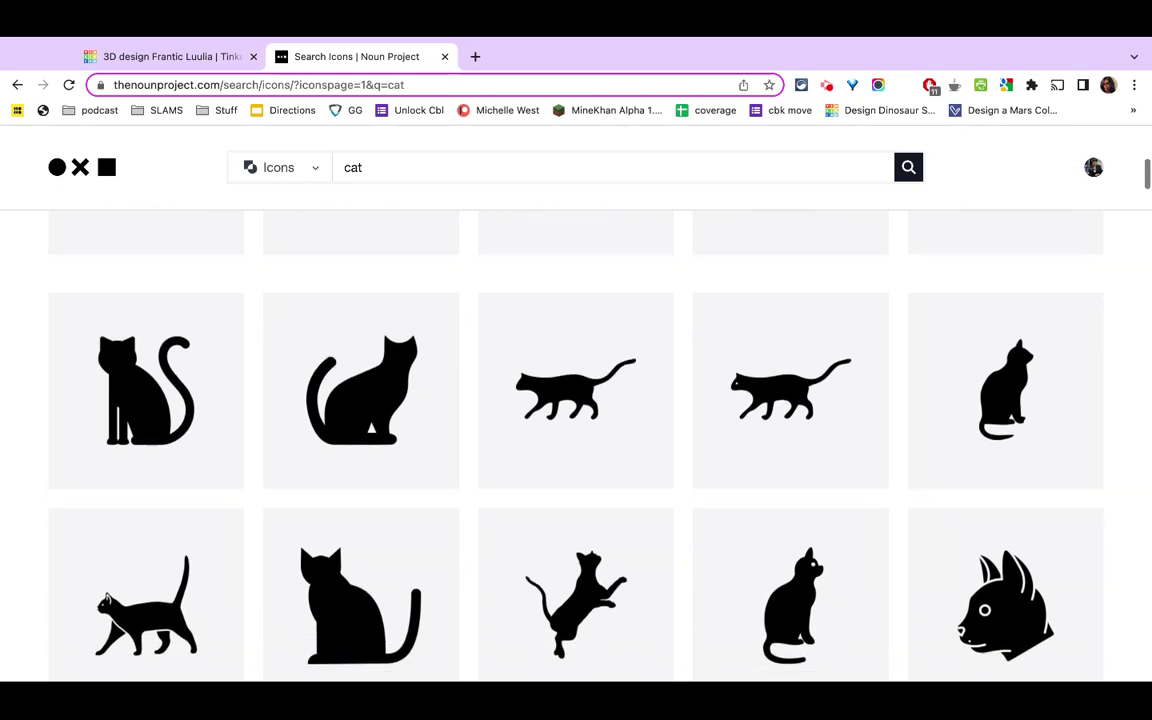
scroll(576, 445, down, 2)
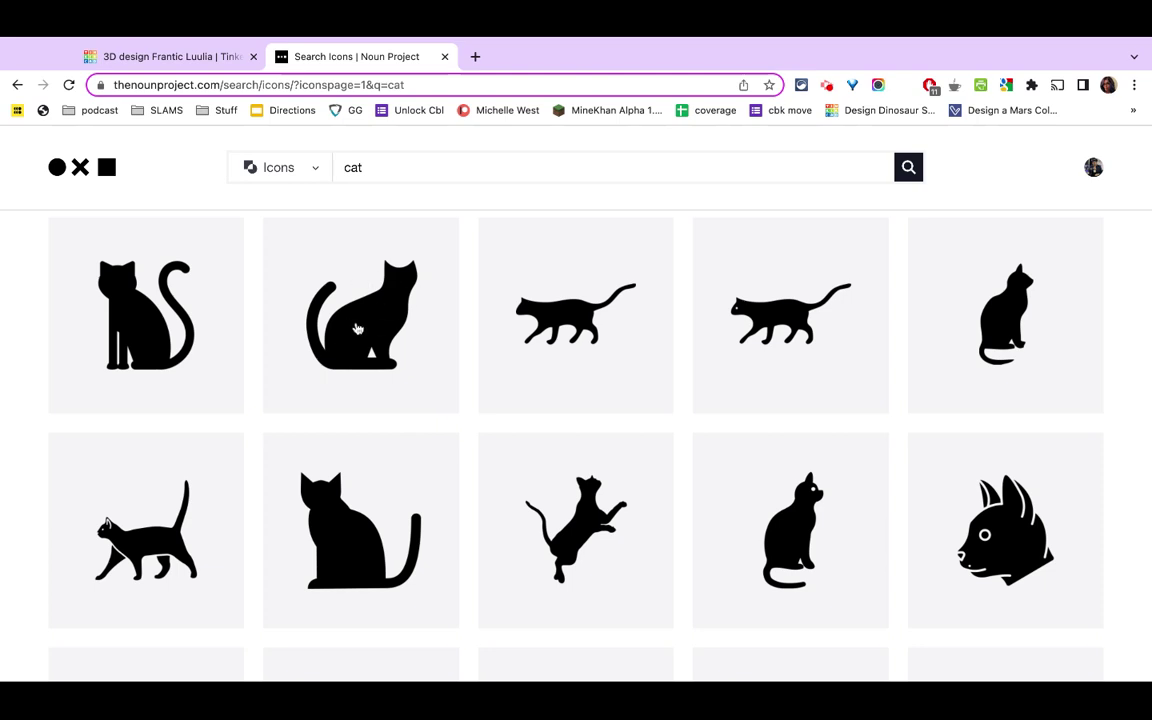
Download the sitting cat icon as an SVG using the free Basic Download.
click(357, 328)
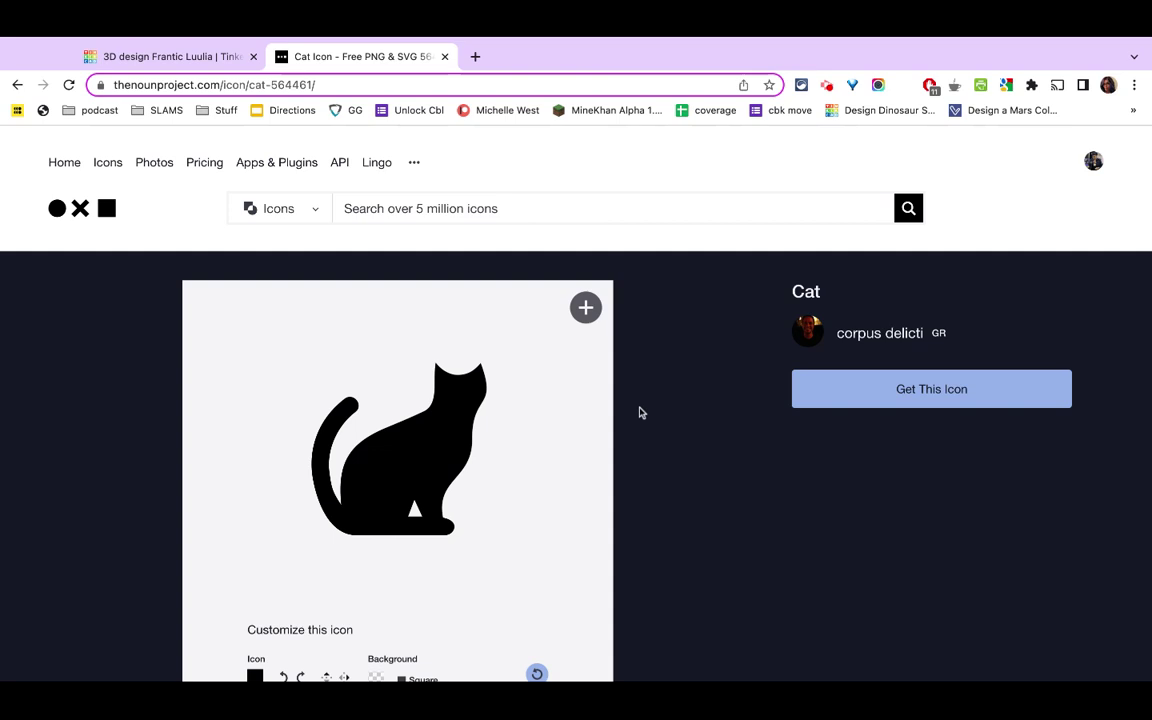
click(920, 390)
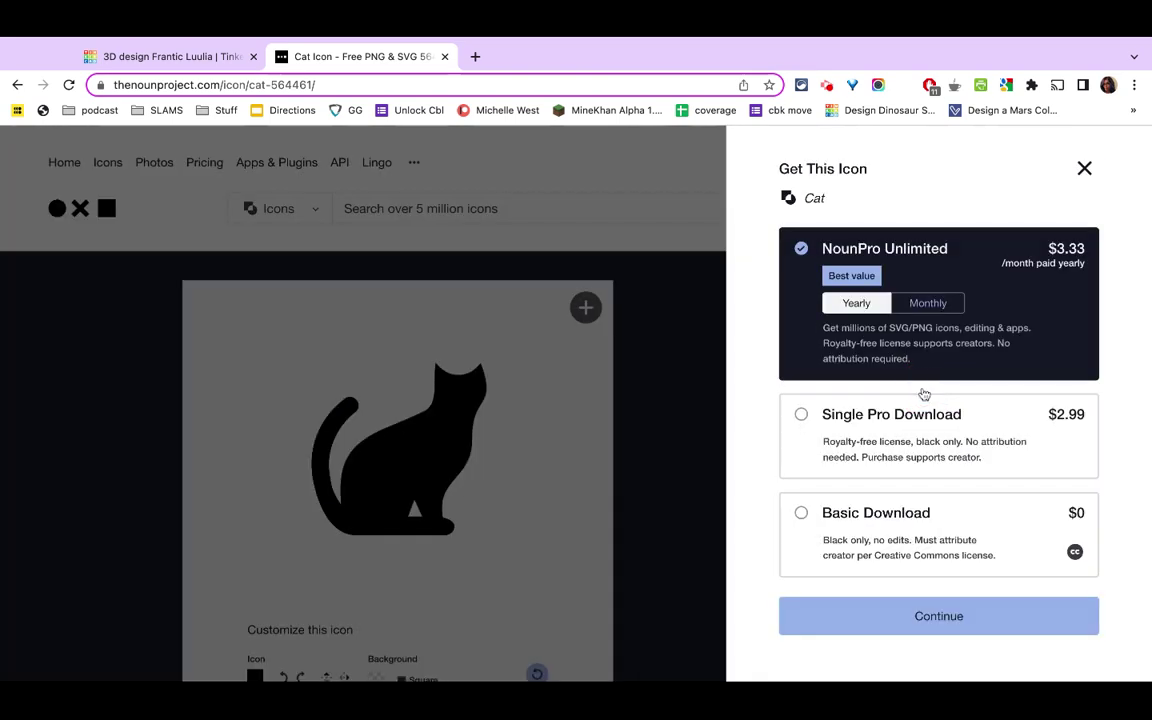
click(872, 545)
click(918, 619)
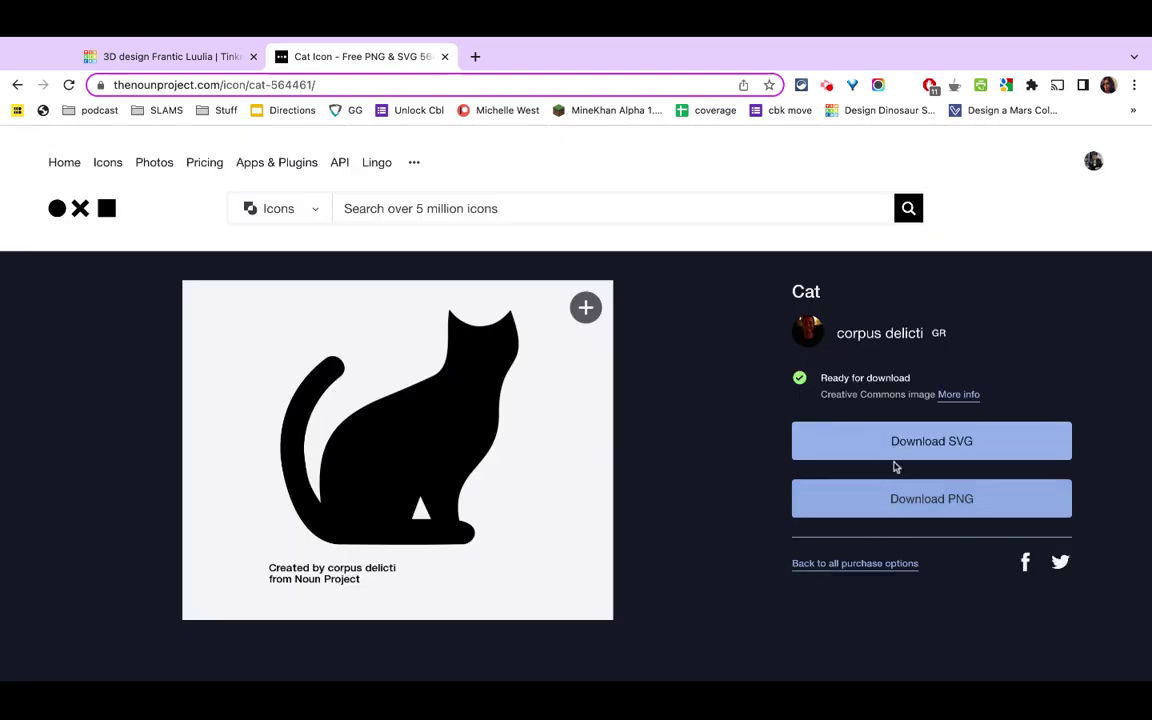
click(925, 443)
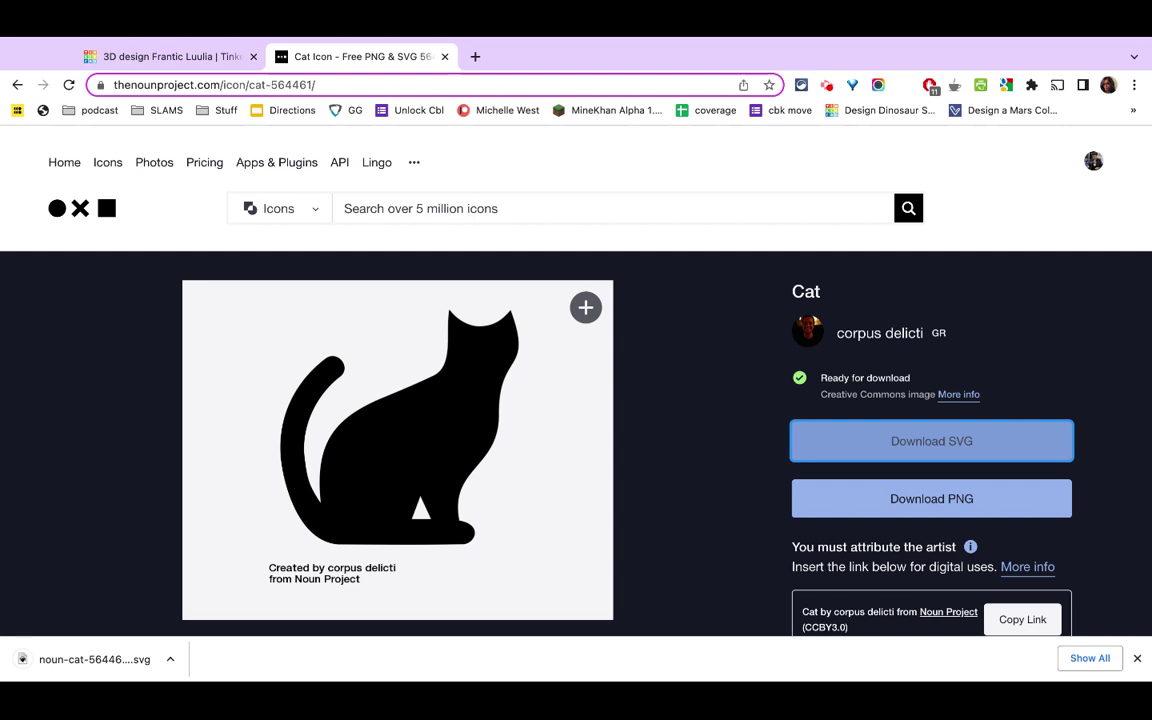
click(1137, 658)
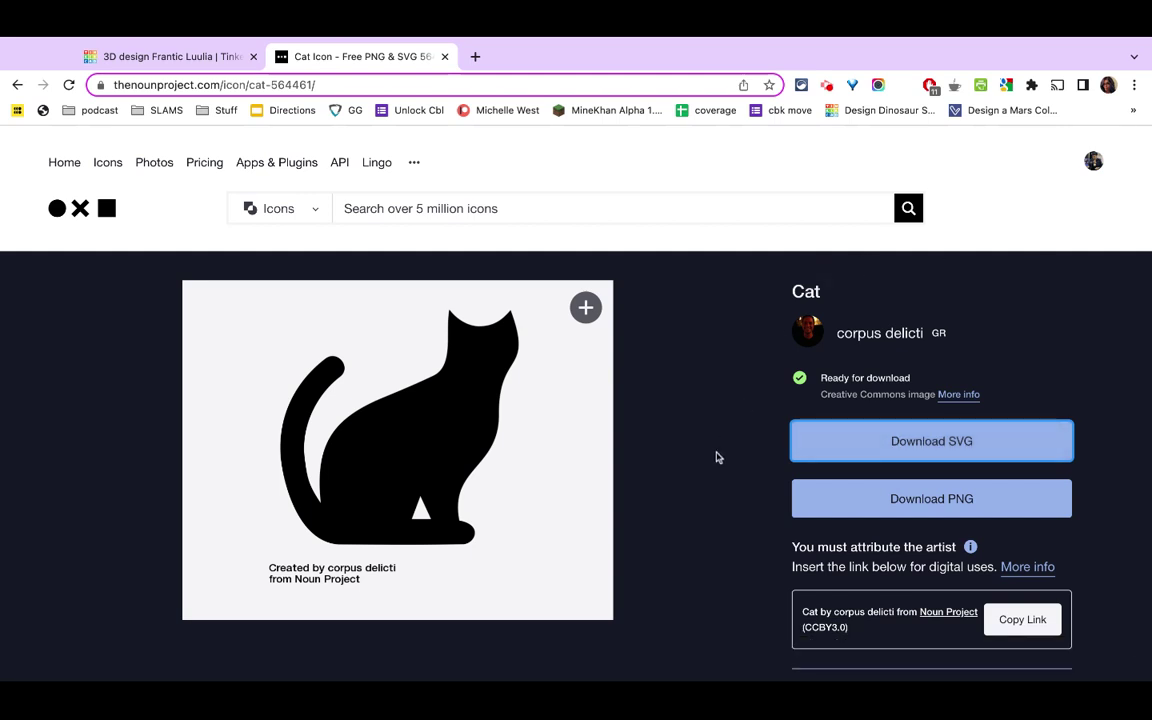
Copy the cat icon's artist attribution credit.
scroll(714, 484, down, 1)
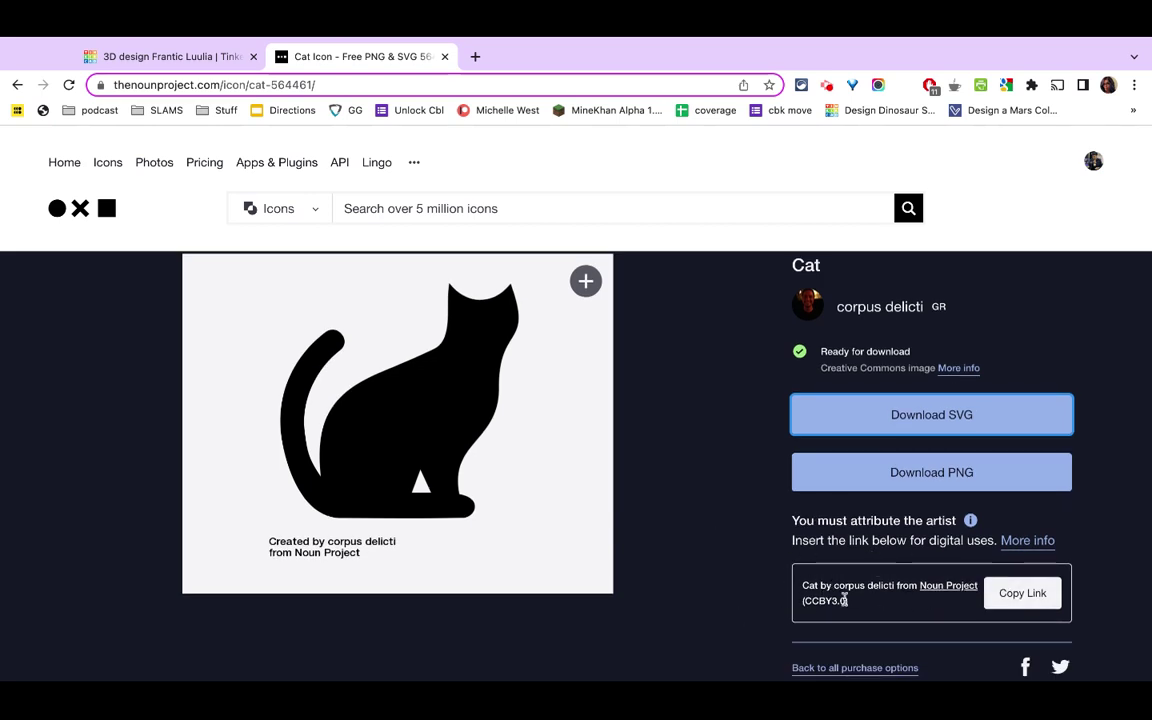
click(1030, 604)
click(1028, 600)
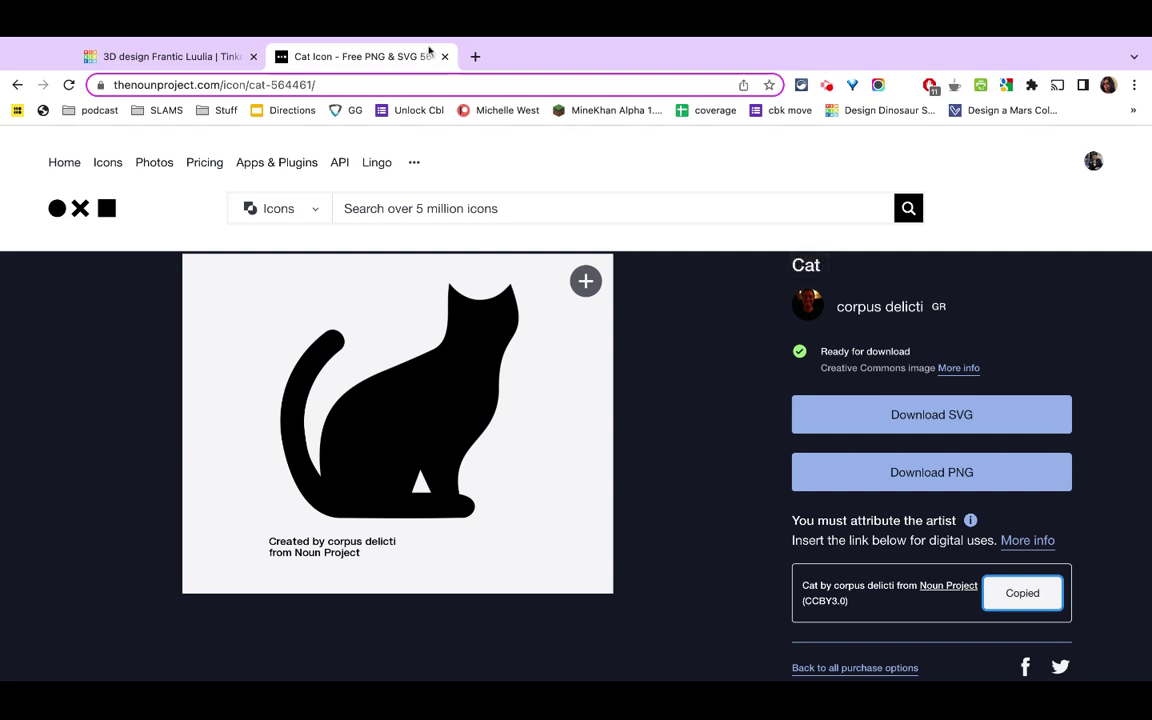
Import noun-cat-564461.svg into the Tinkercad design scaled to 150 × 150.
mouse_move(336, 285)
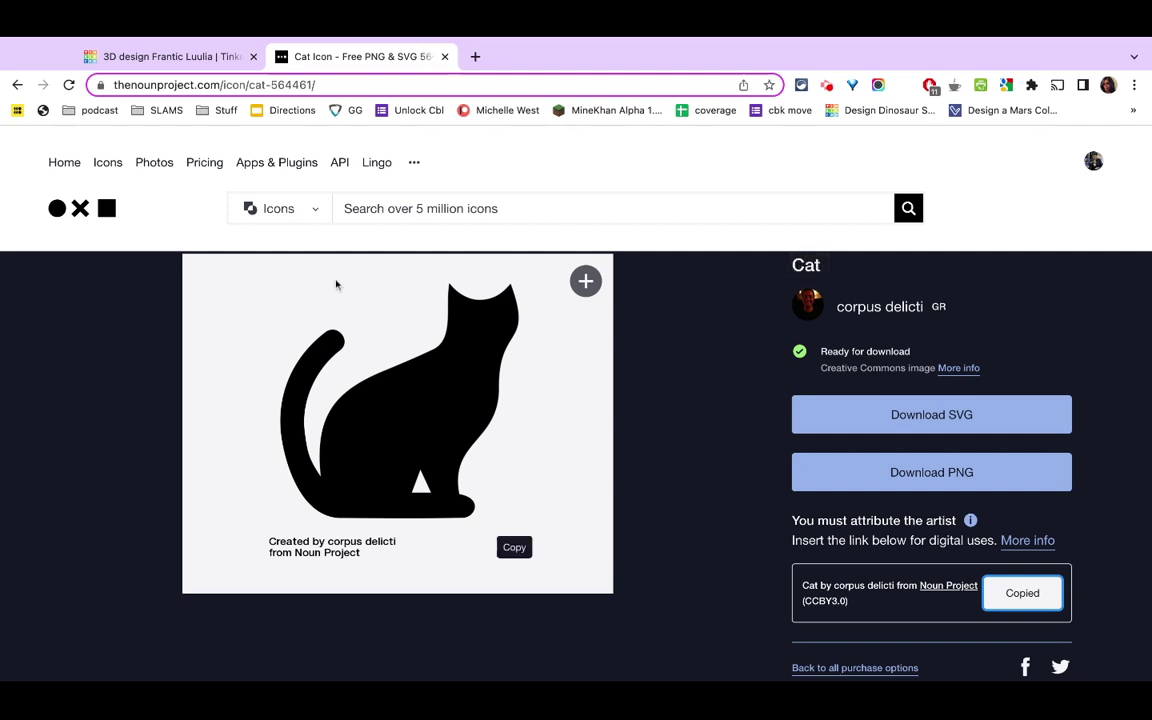
click(193, 62)
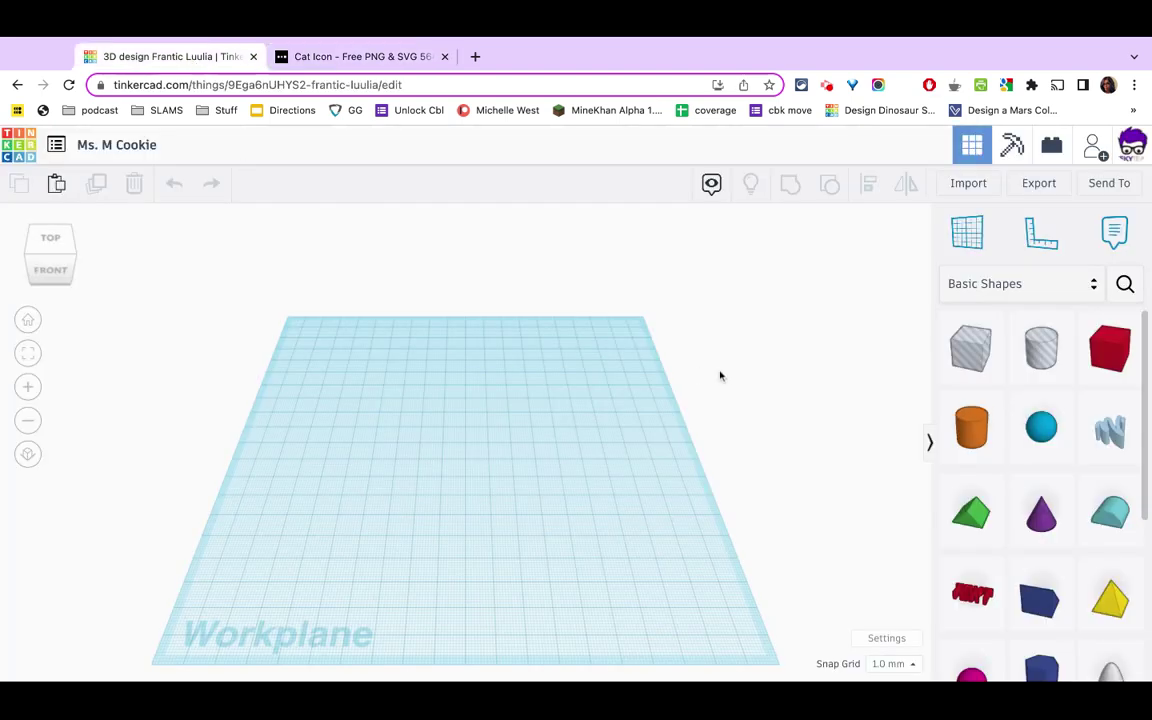
click(966, 188)
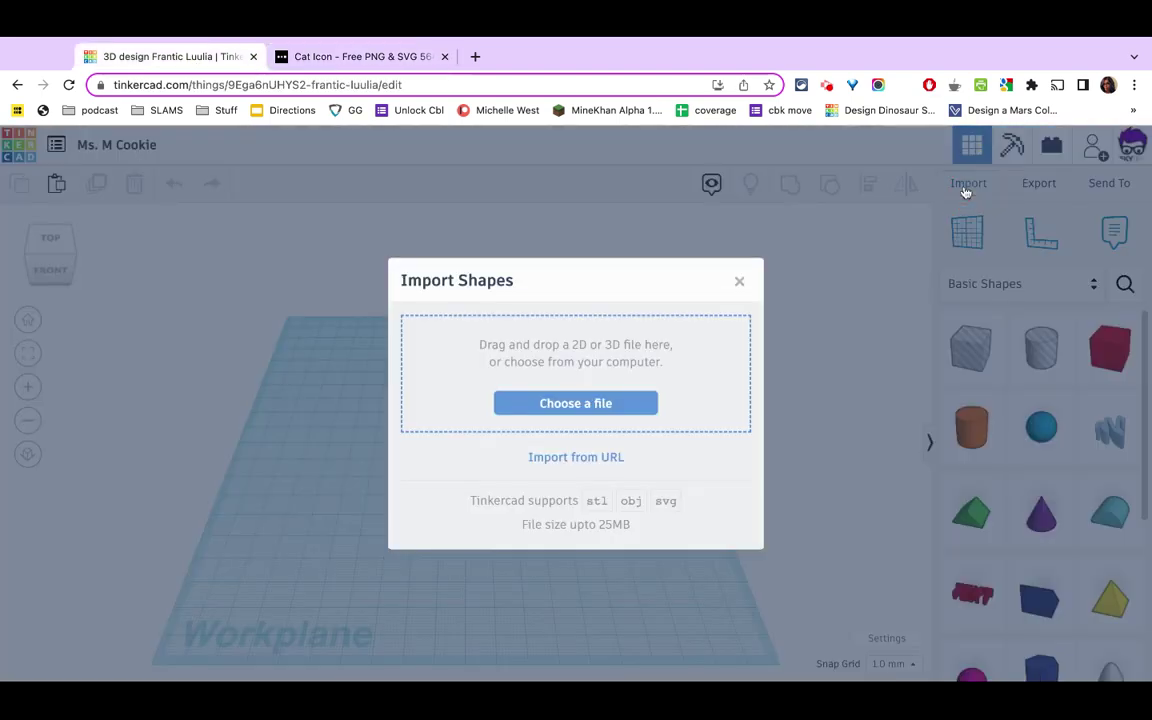
click(594, 413)
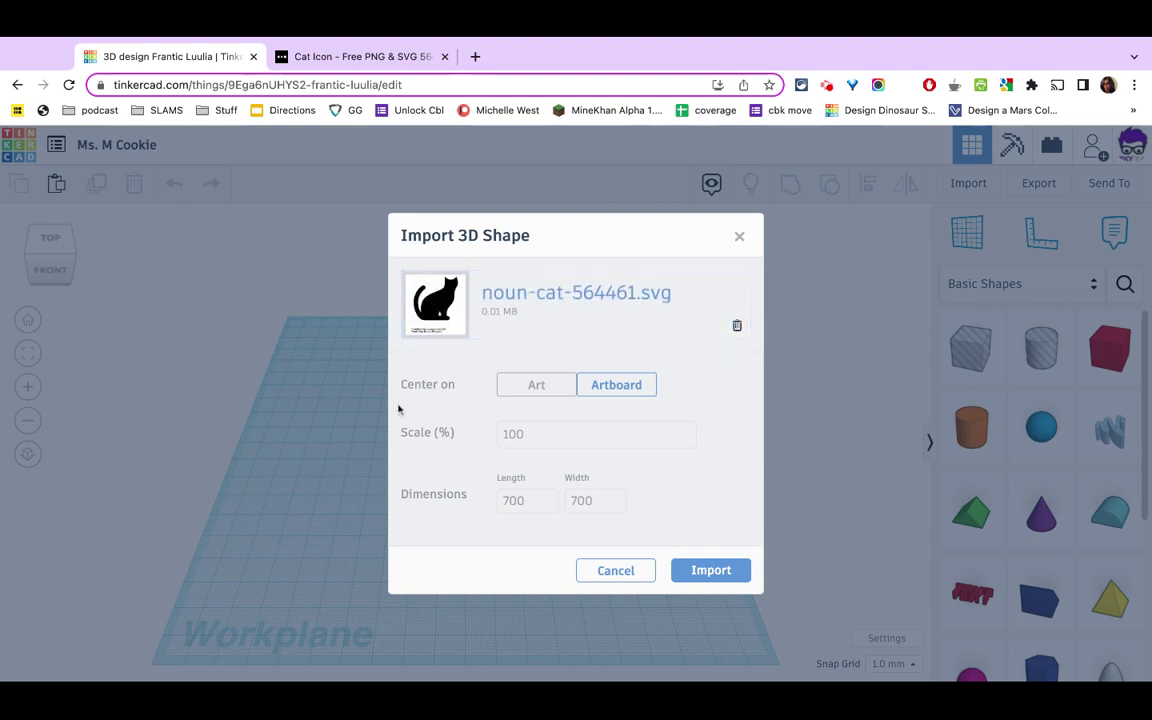
click(510, 500)
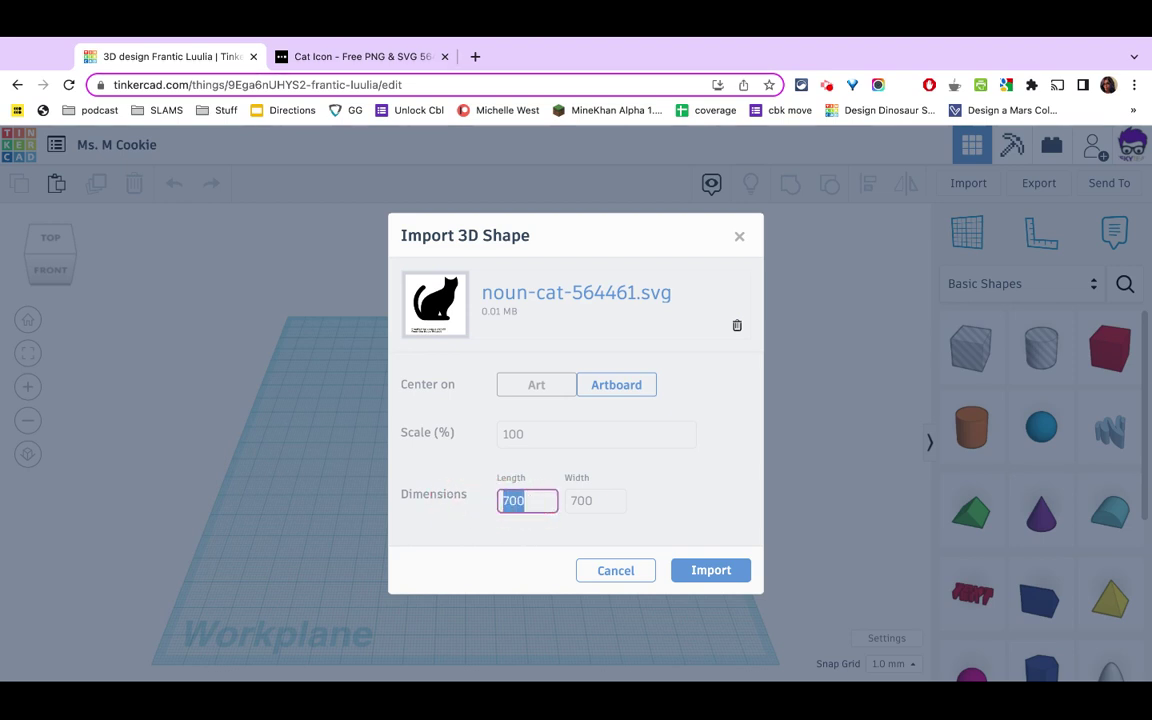
text(150)
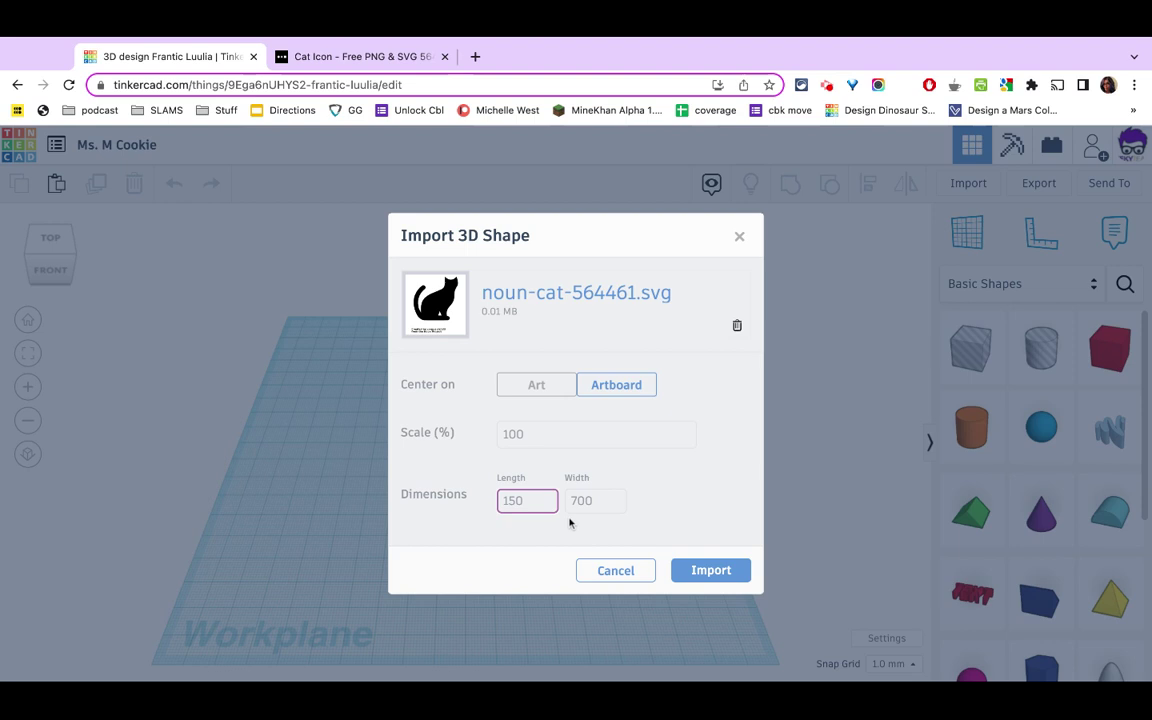
click(710, 502)
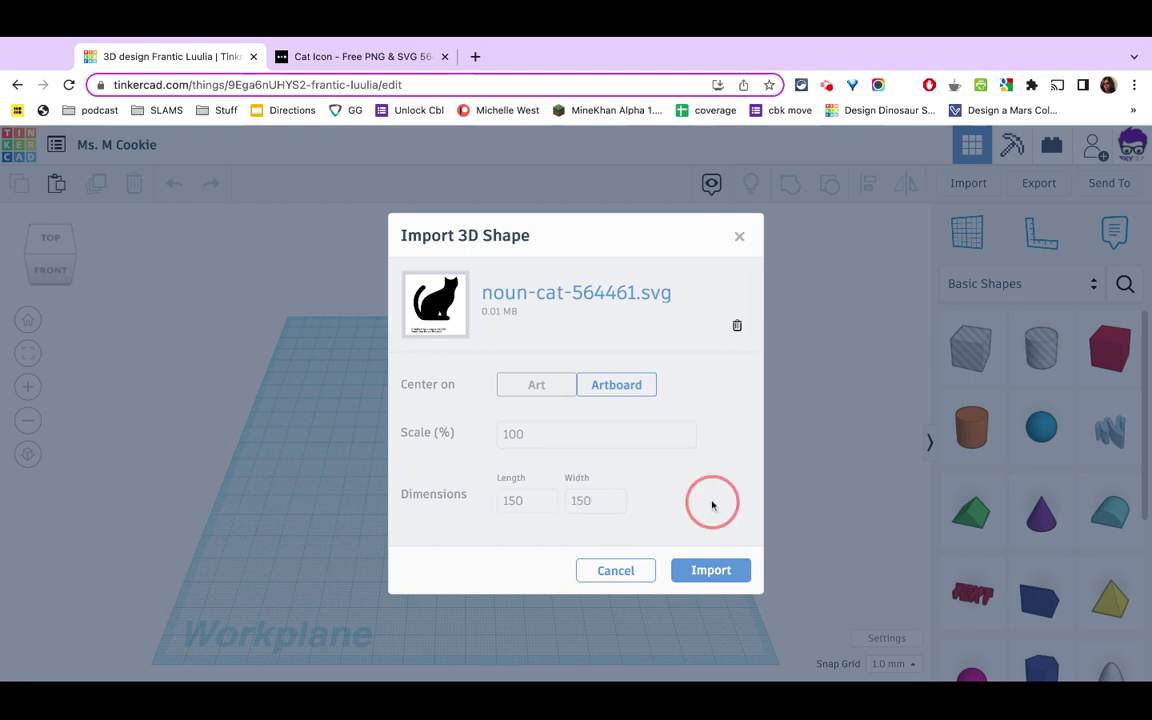
click(712, 573)
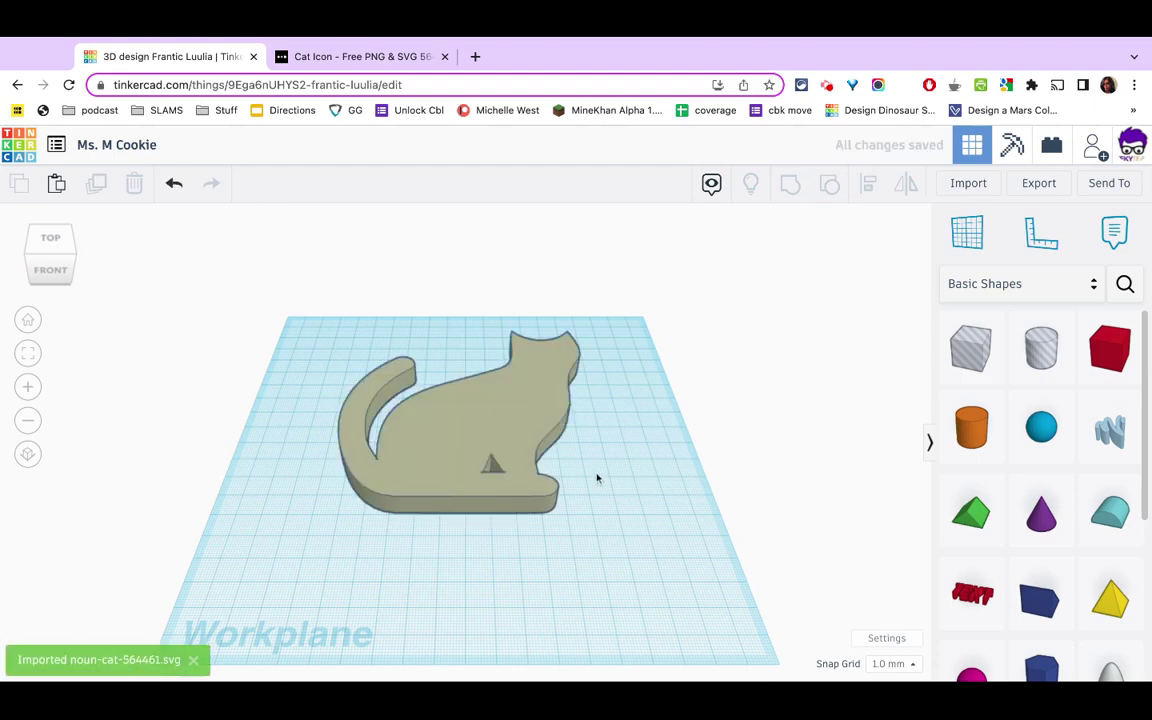
Move the cat to the left and place a duplicate to the right of it.
drag(512, 404, 405, 457)
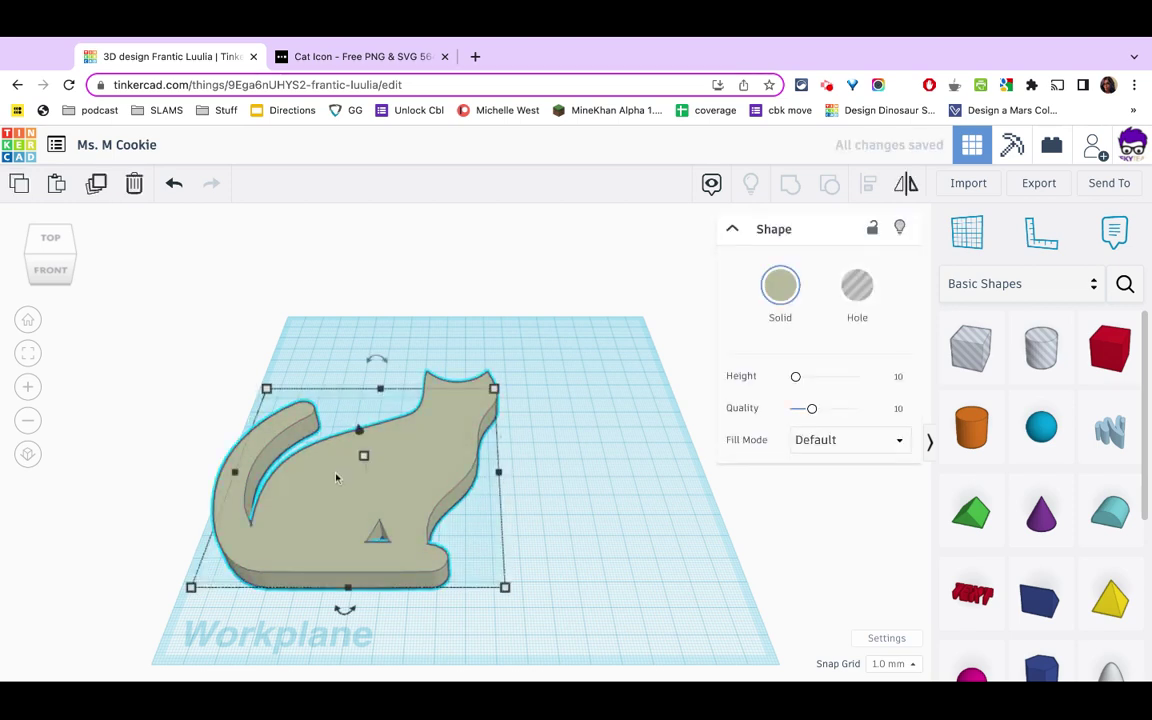
alt+drag(336, 478, 595, 480)
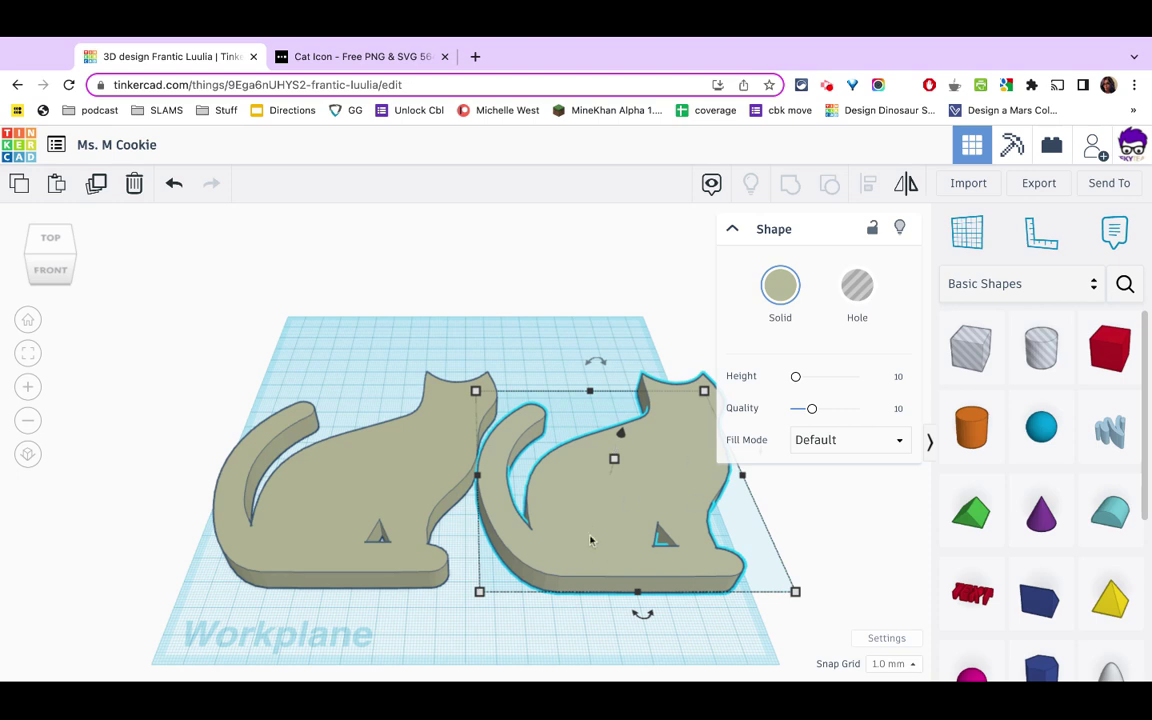
Color the right-hand cat orange and switch it to Outer Line fill mode with line width 5.
click(780, 286)
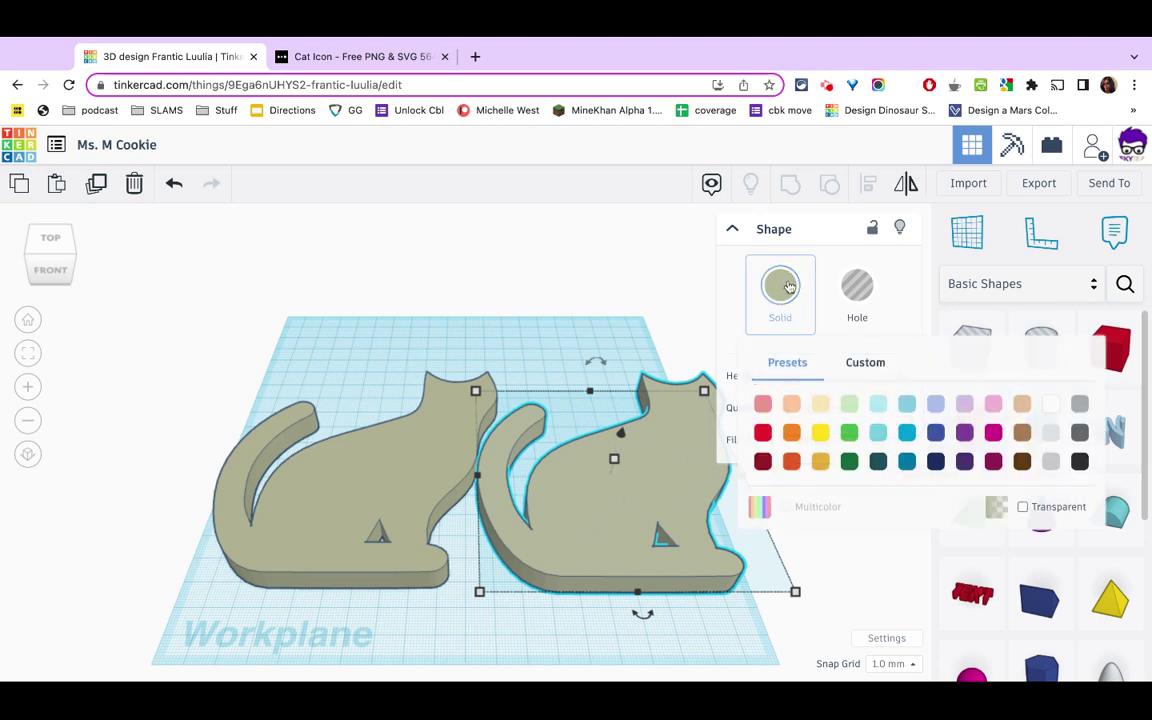
click(791, 432)
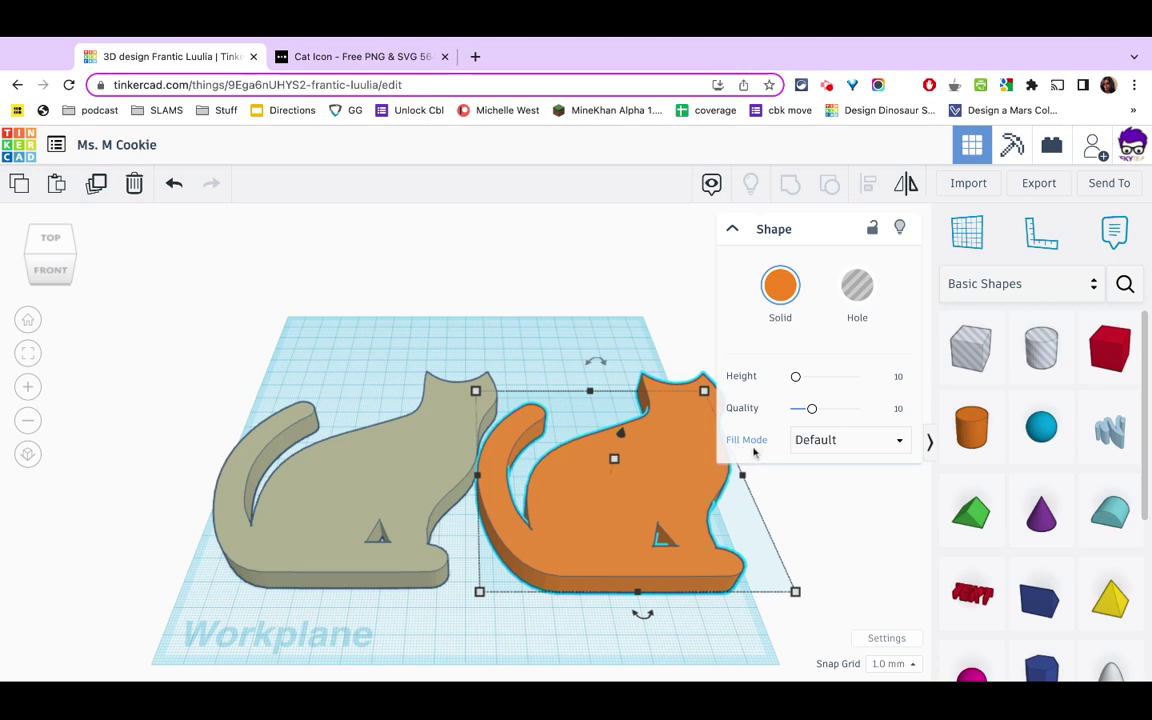
click(860, 451)
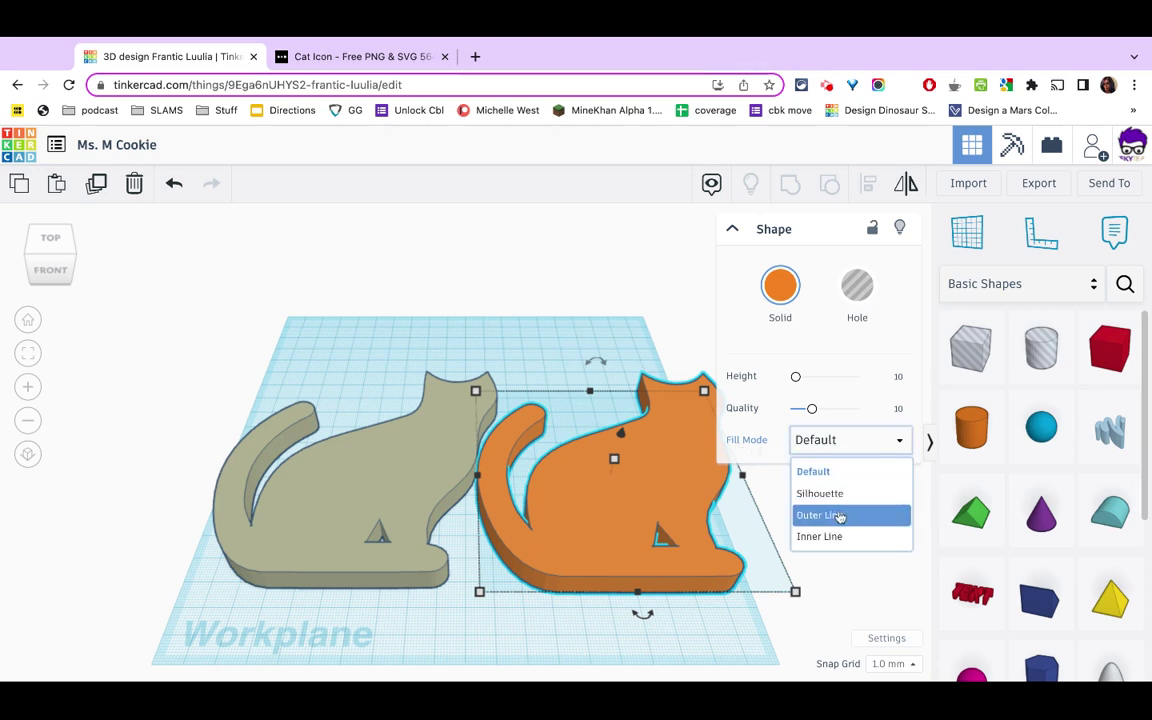
click(840, 516)
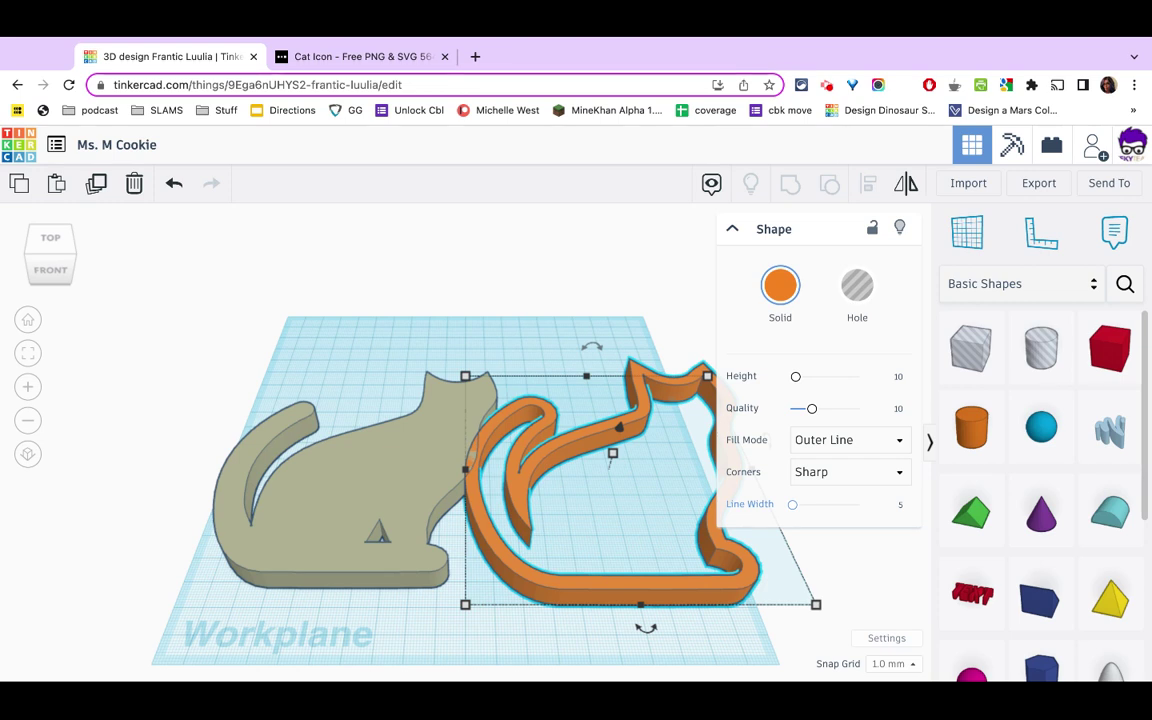
Switch the tan cat to Outer Line fill mode with a line width of 15.
click(321, 496)
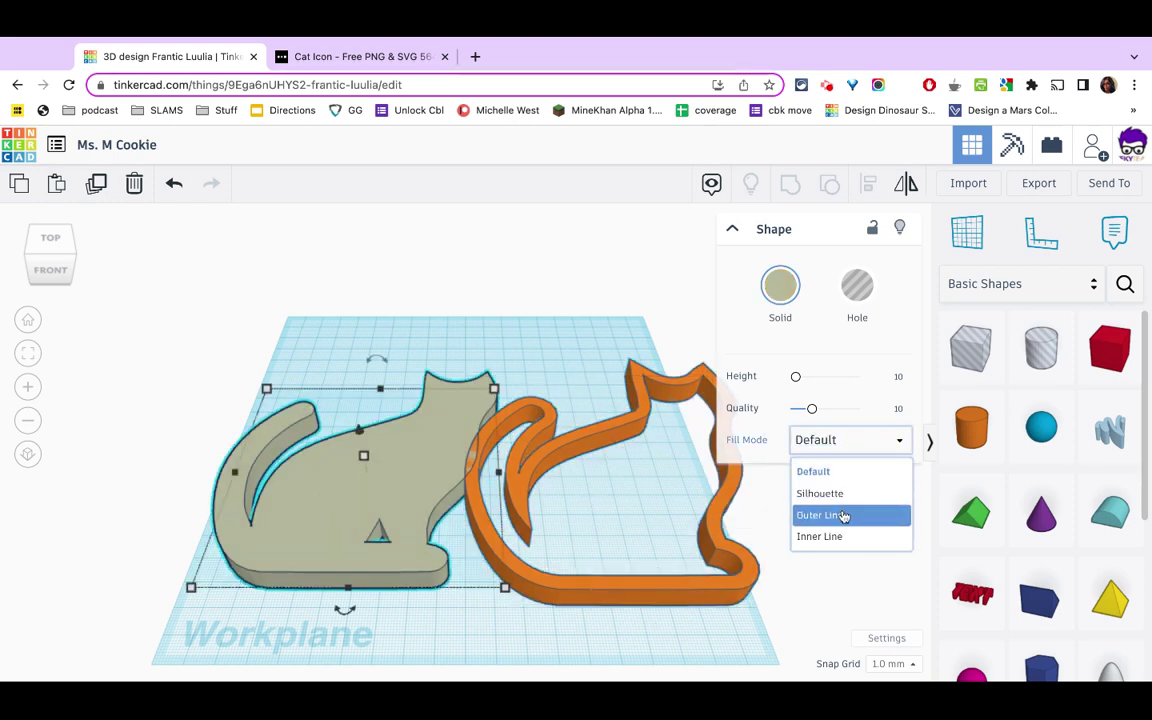
click(843, 515)
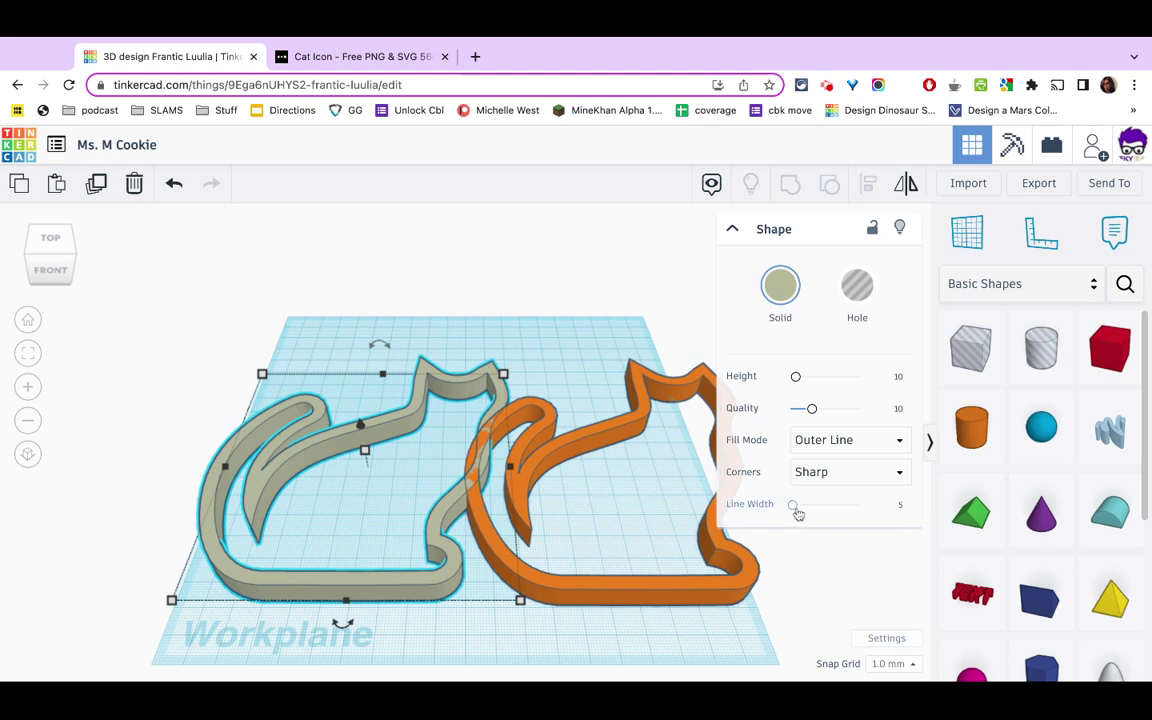
drag(797, 512, 797, 514)
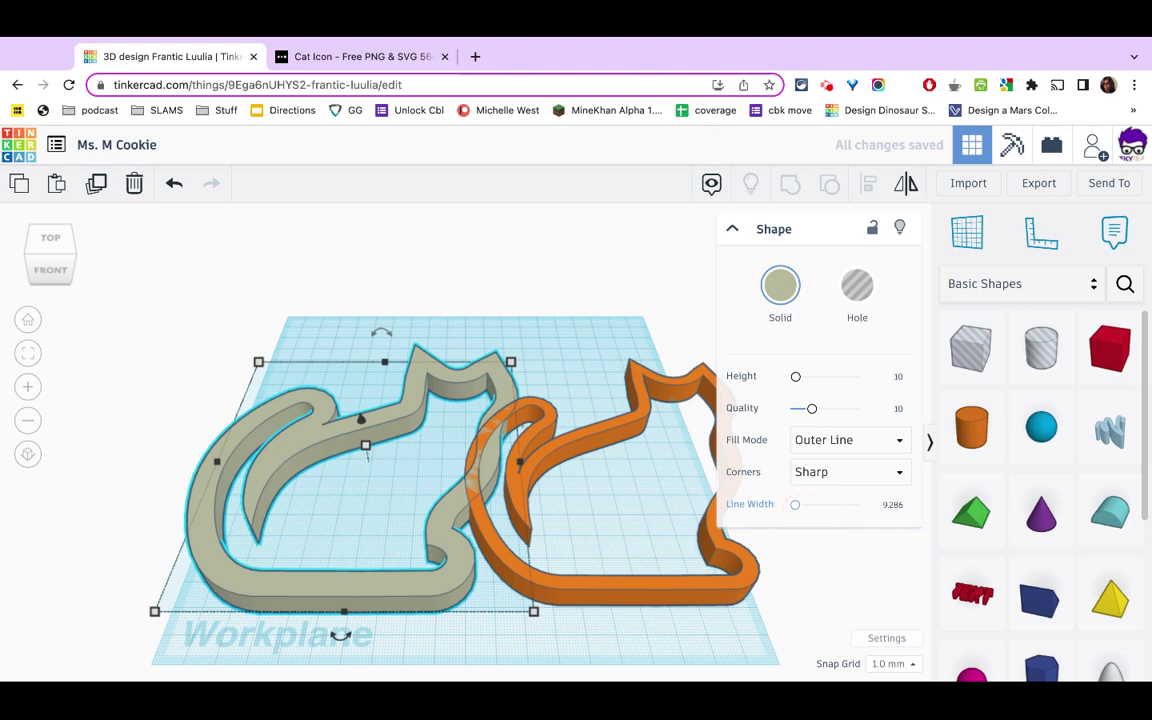
drag(796, 510, 797, 510)
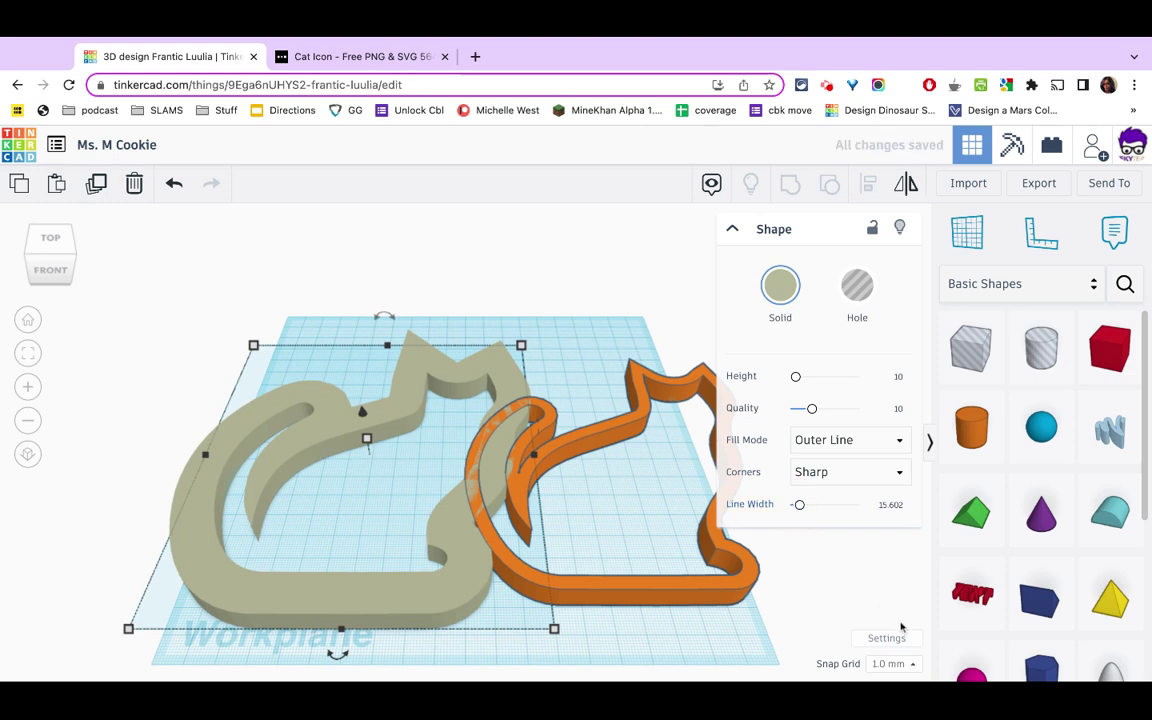
click(892, 505)
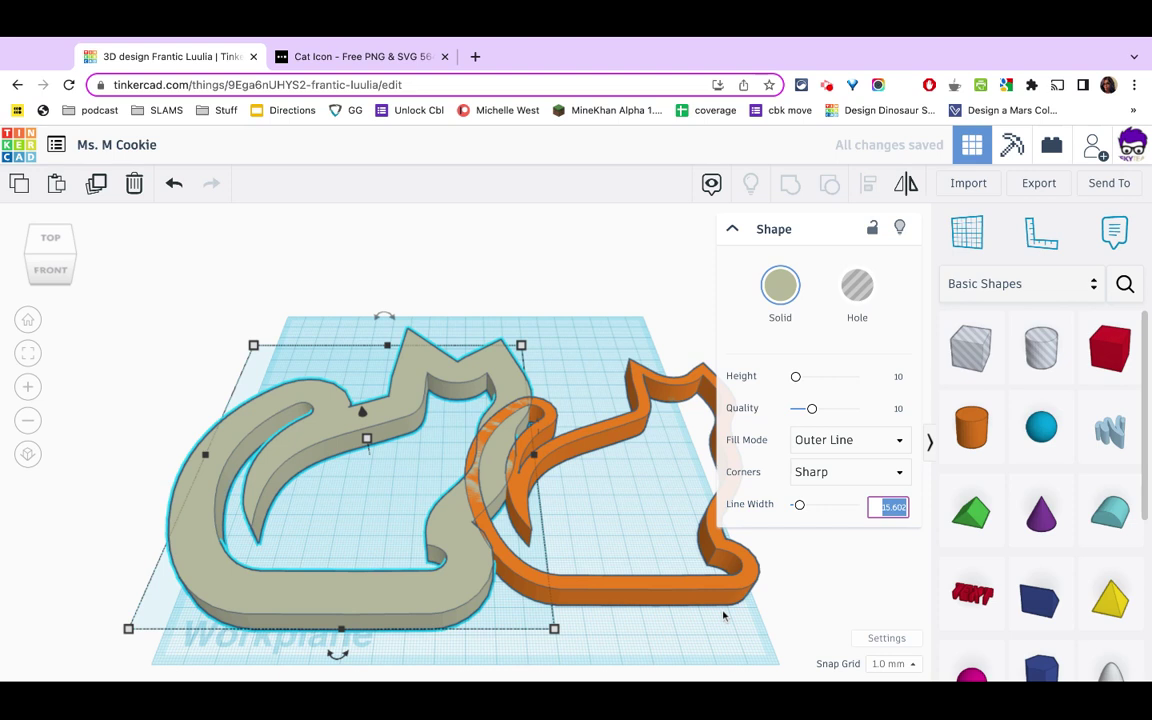
text(15)
key(Return)
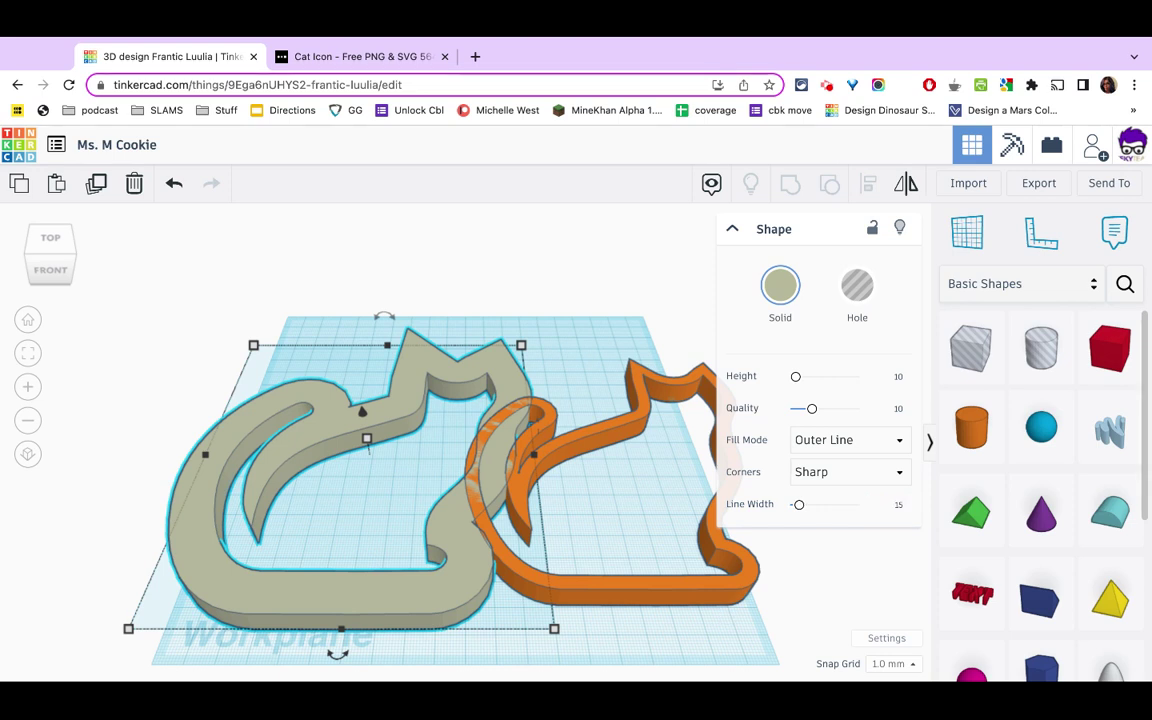
click(845, 572)
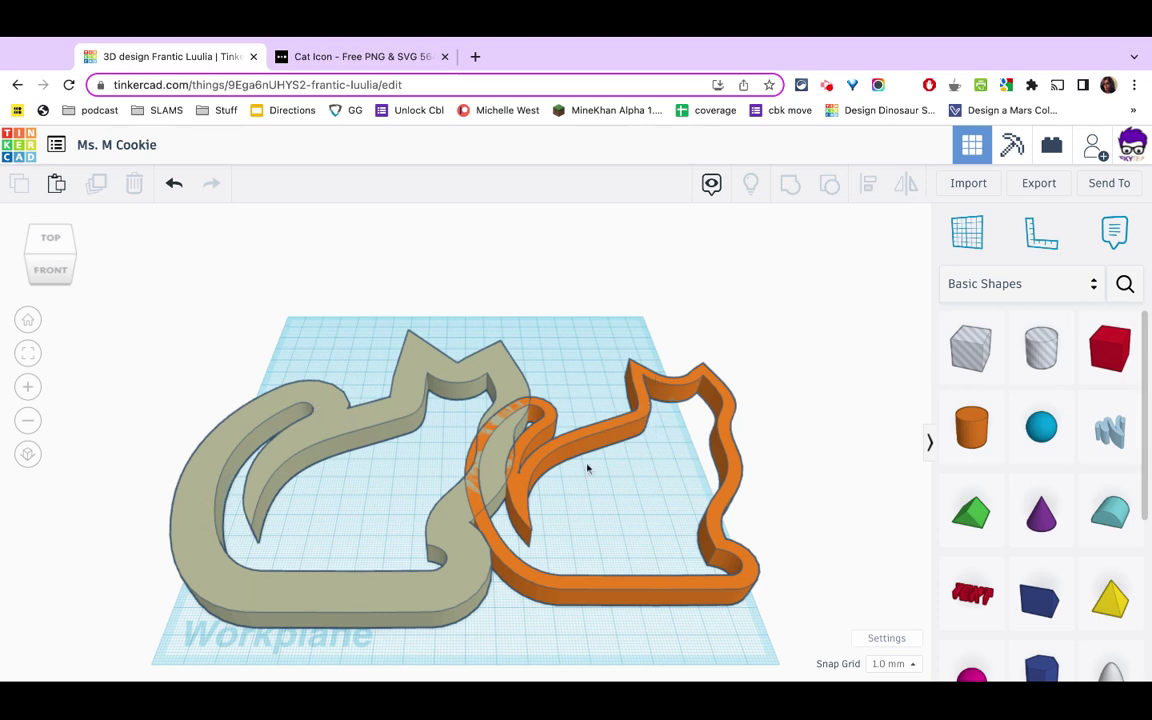
Stretch the orange cat outline's height from 10 mm to 21 mm.
click(625, 426)
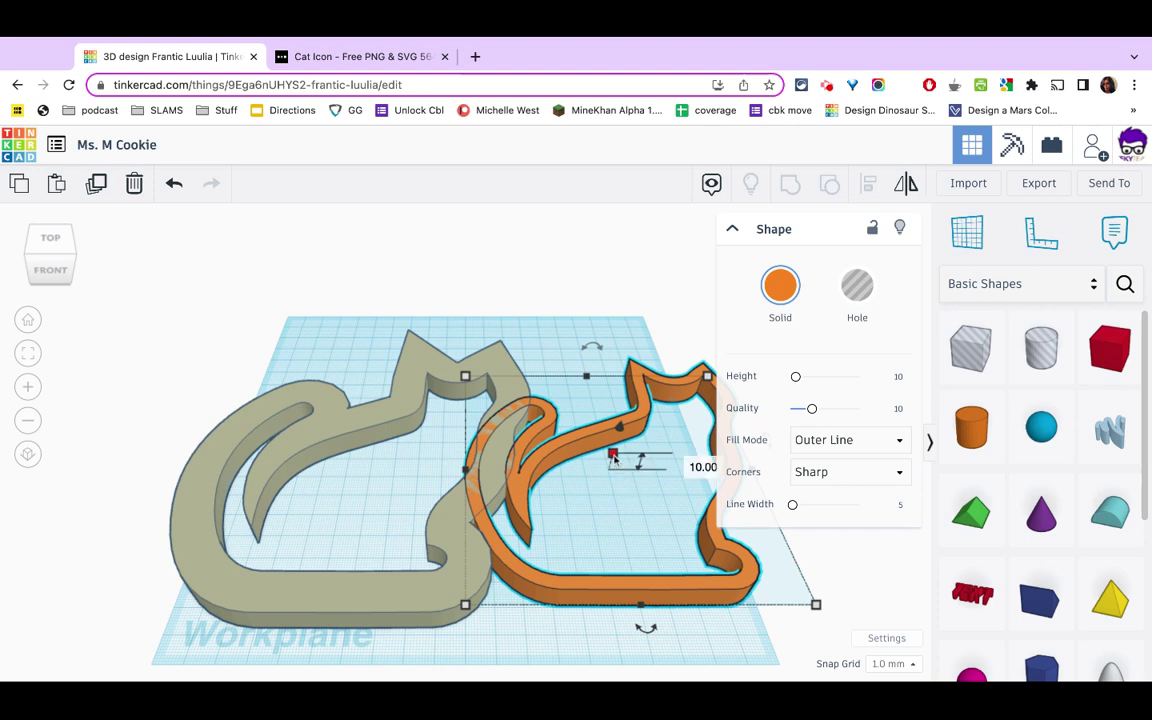
click(614, 458)
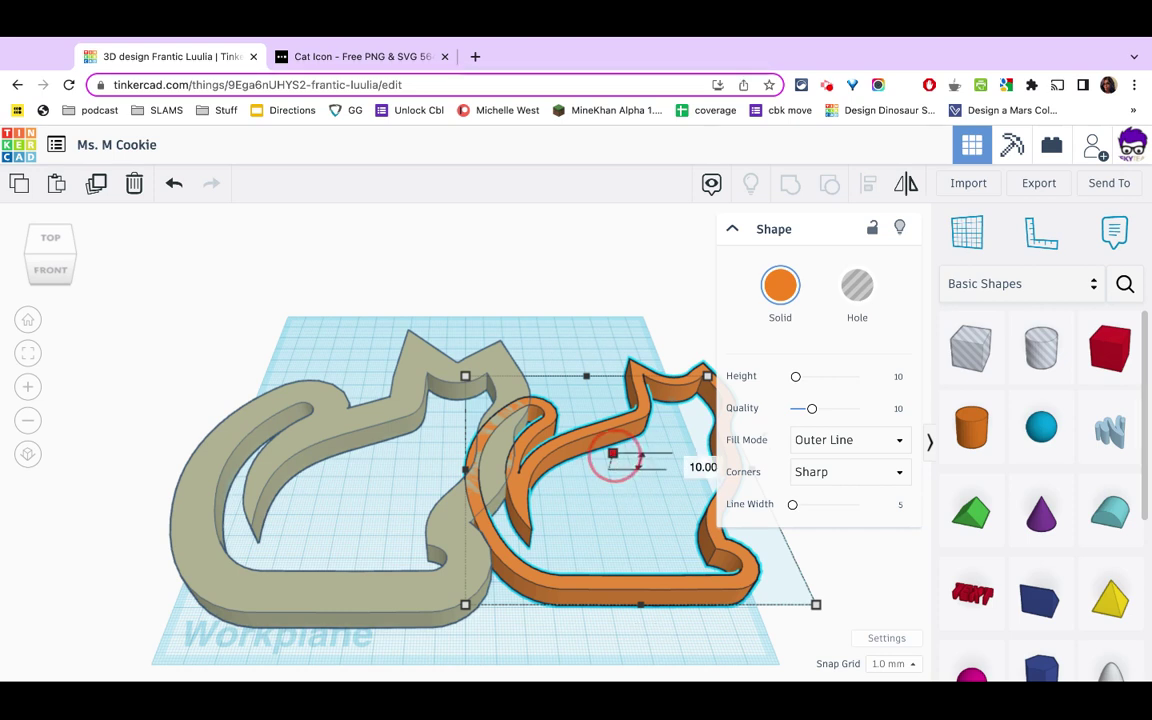
drag(614, 458, 618, 433)
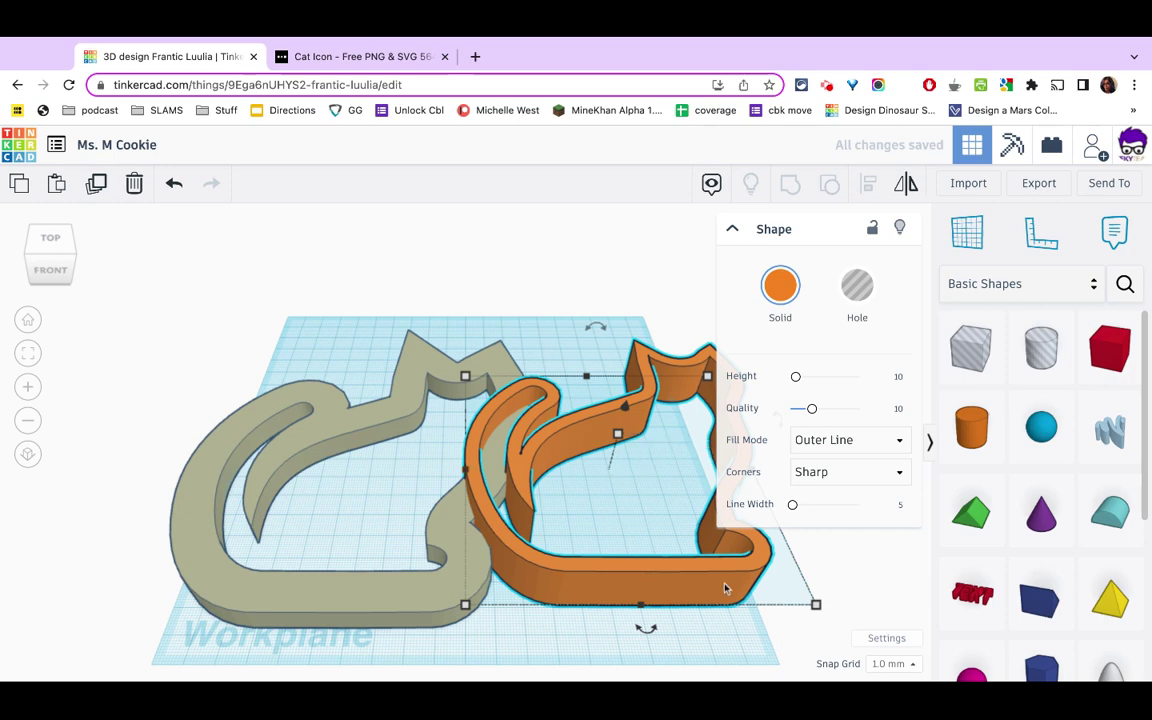
Move the orange outline onto the tan outline and box-select both cats.
drag(725, 588, 422, 588)
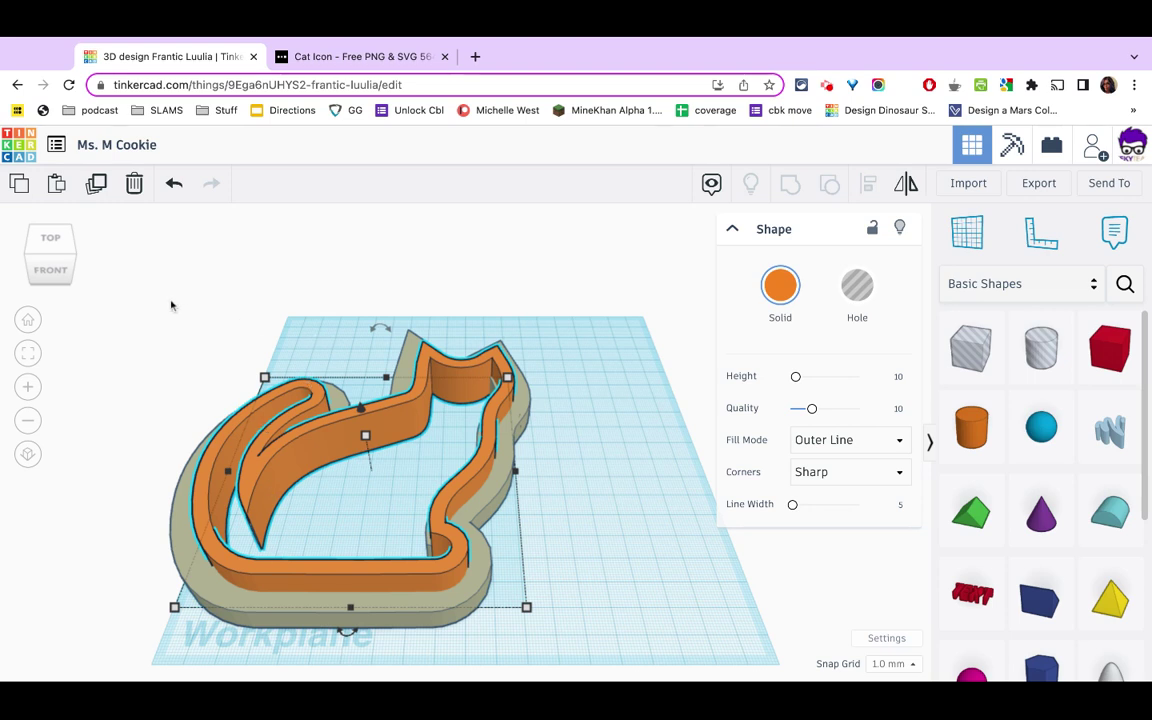
drag(170, 300, 555, 648)
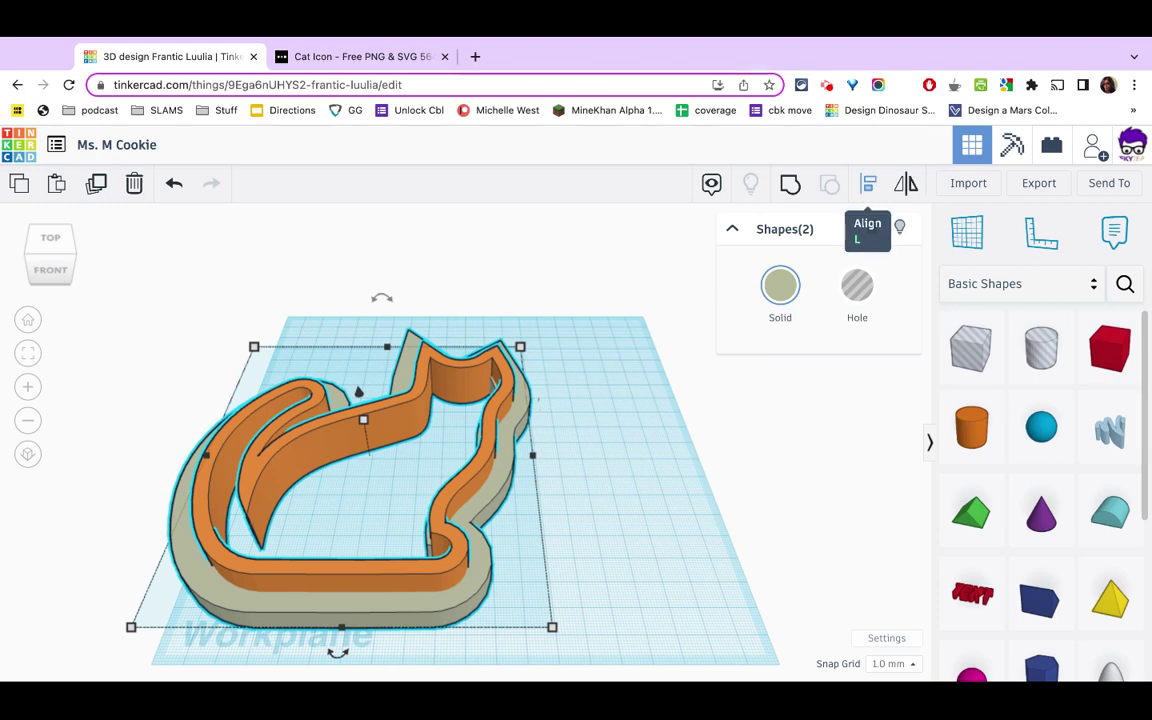
Center the orange outline within the tan one on both axes, then view from the top.
click(868, 183)
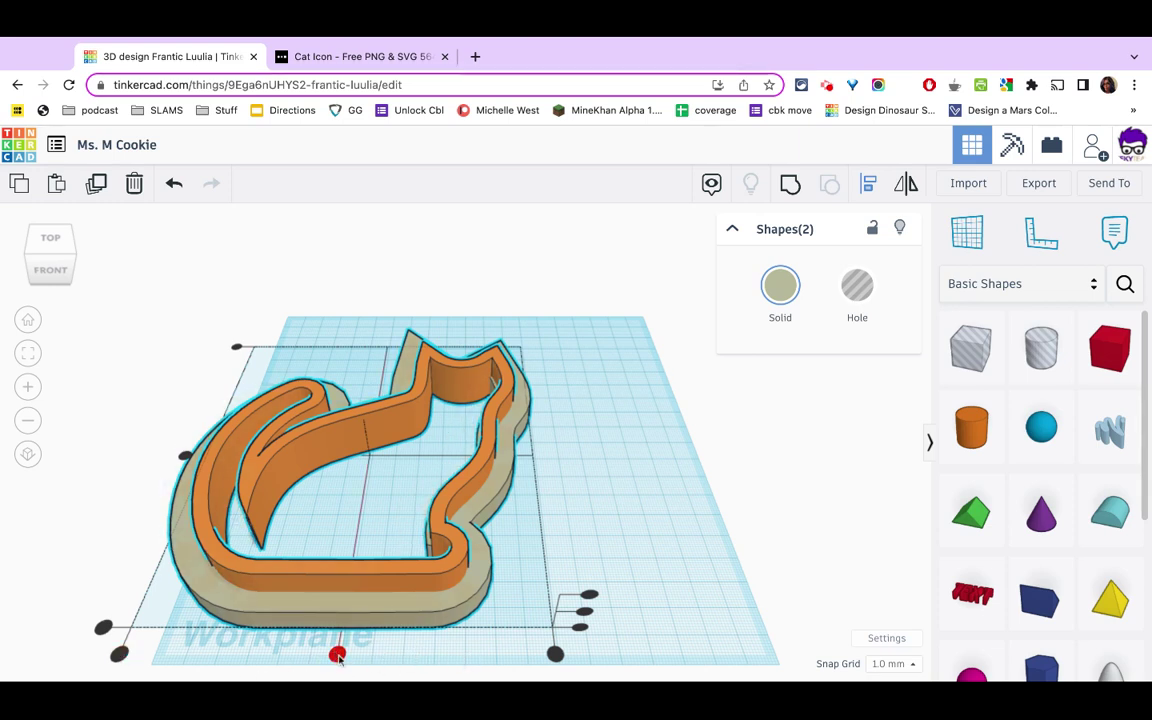
click(338, 655)
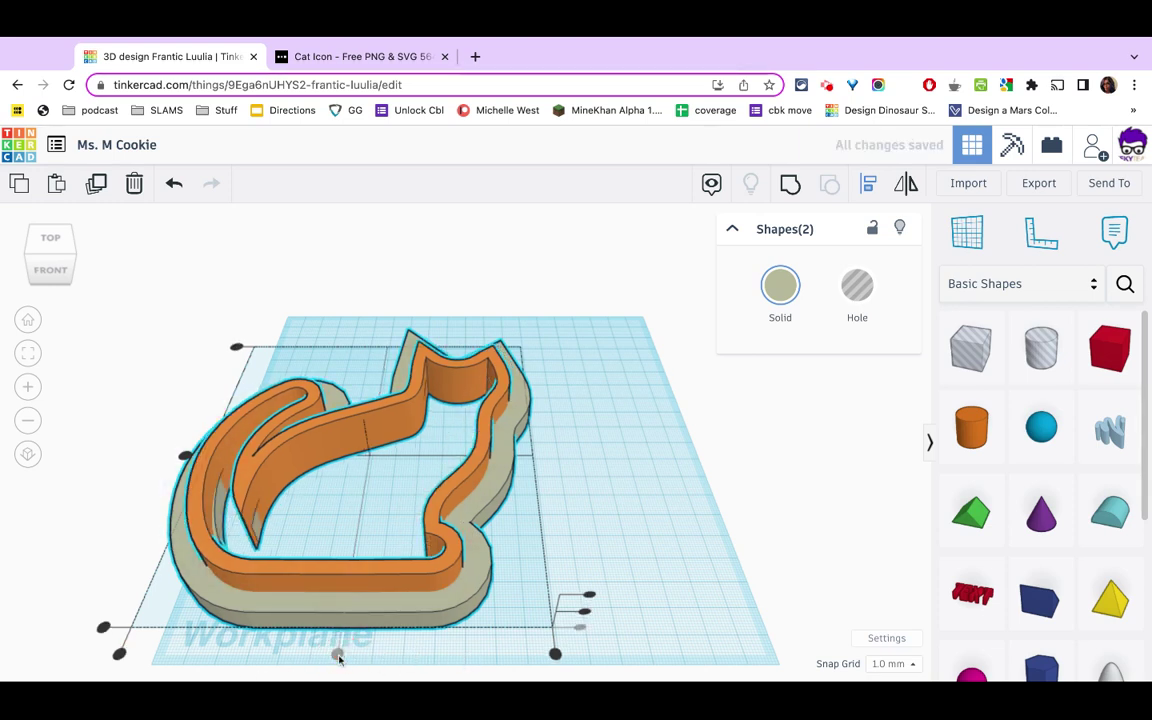
click(184, 459)
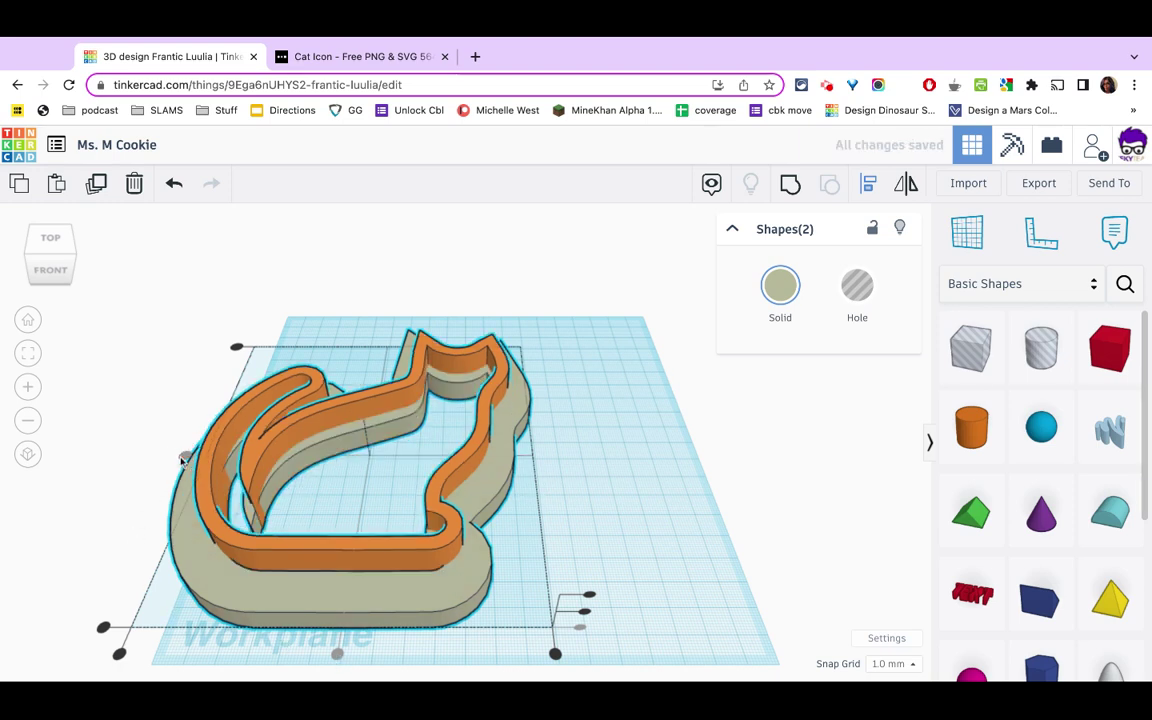
click(58, 262)
click(60, 270)
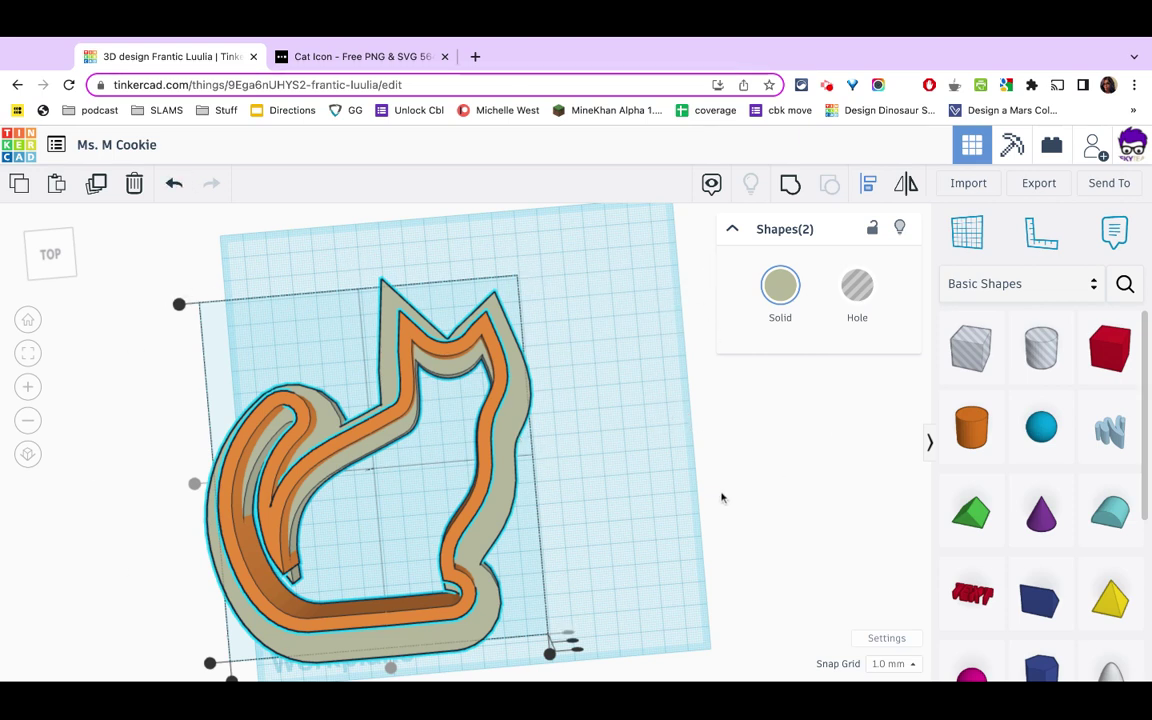
Group the thin and wide cat outlines into one shape and move it across the workplane.
click(790, 187)
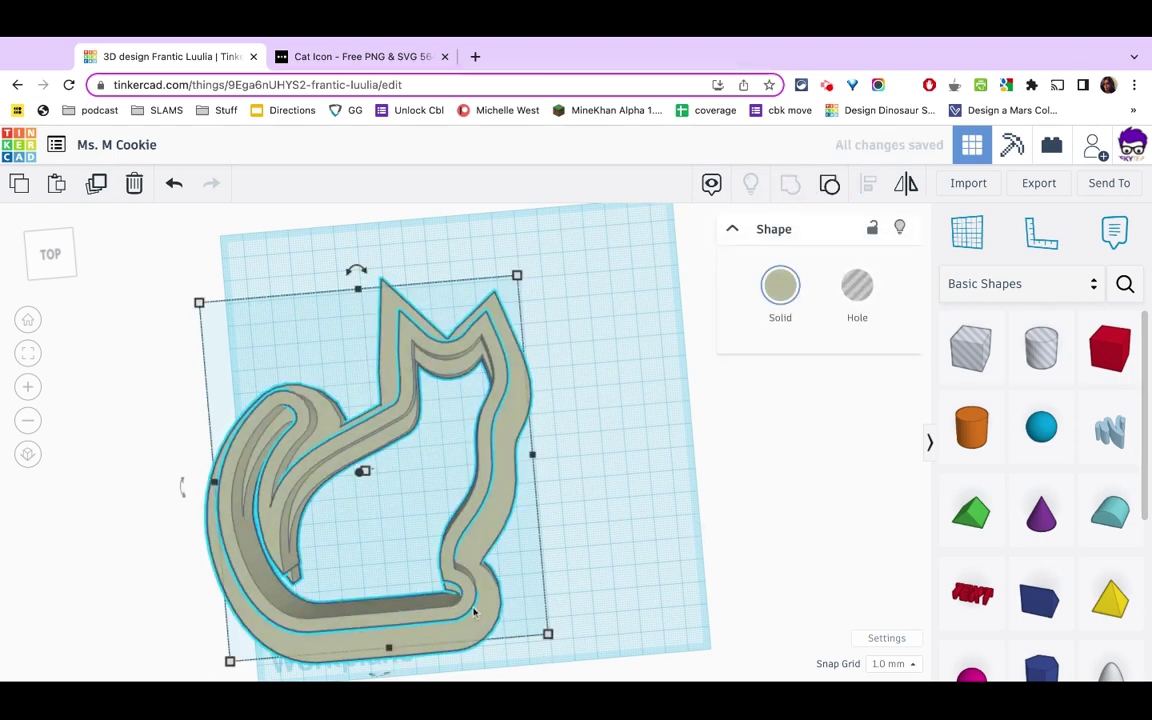
drag(481, 614, 563, 583)
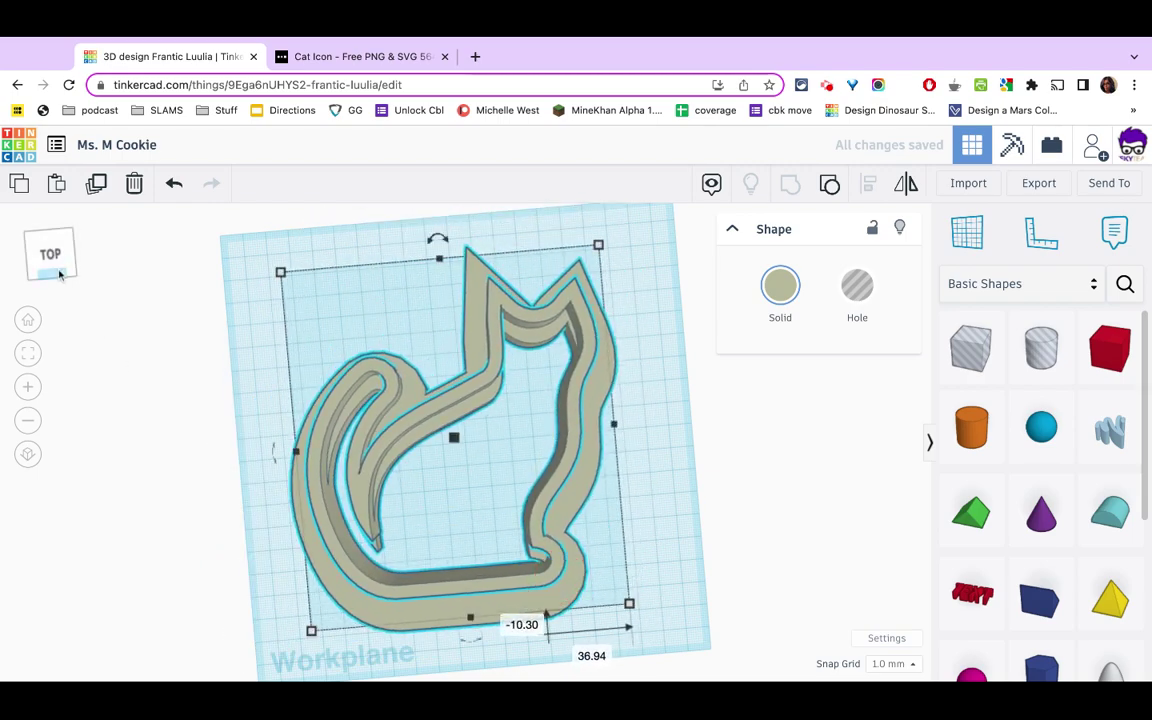
mouse_move(55, 255)
mouse_down()
mouse_move(60, 275)
mouse_move(68, 250)
mouse_move(51, 263)
mouse_up()
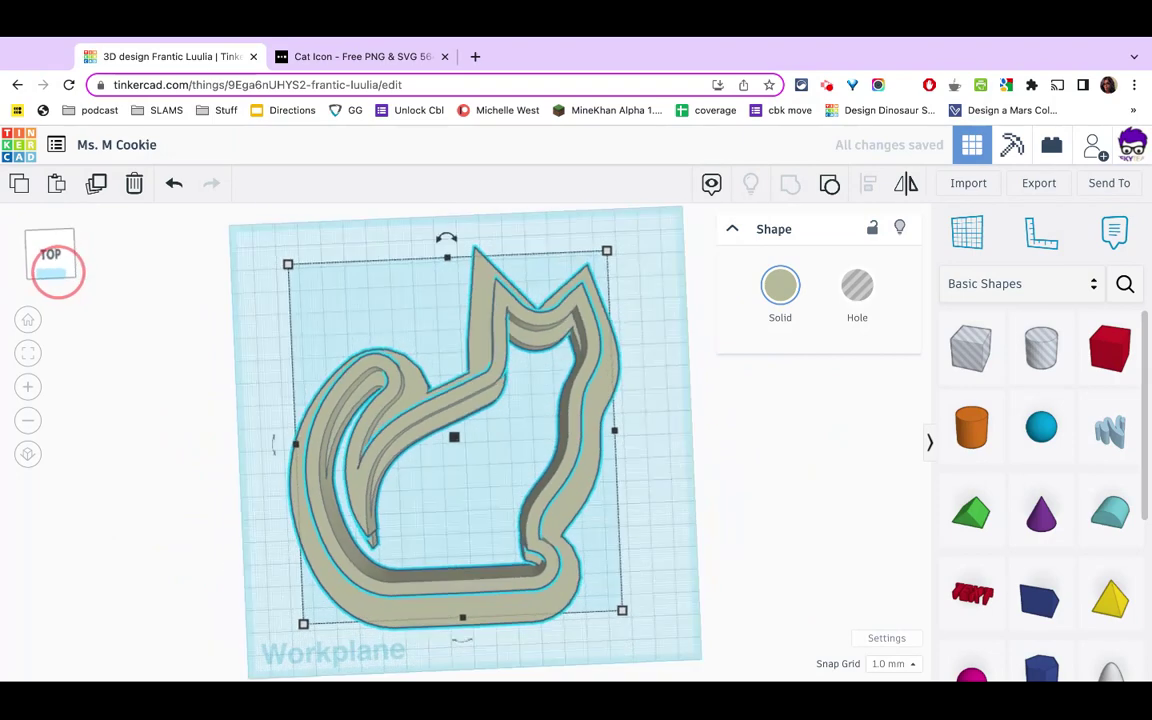
Colour the grouped cat magenta from the Solid palette, then deselect it.
click(770, 290)
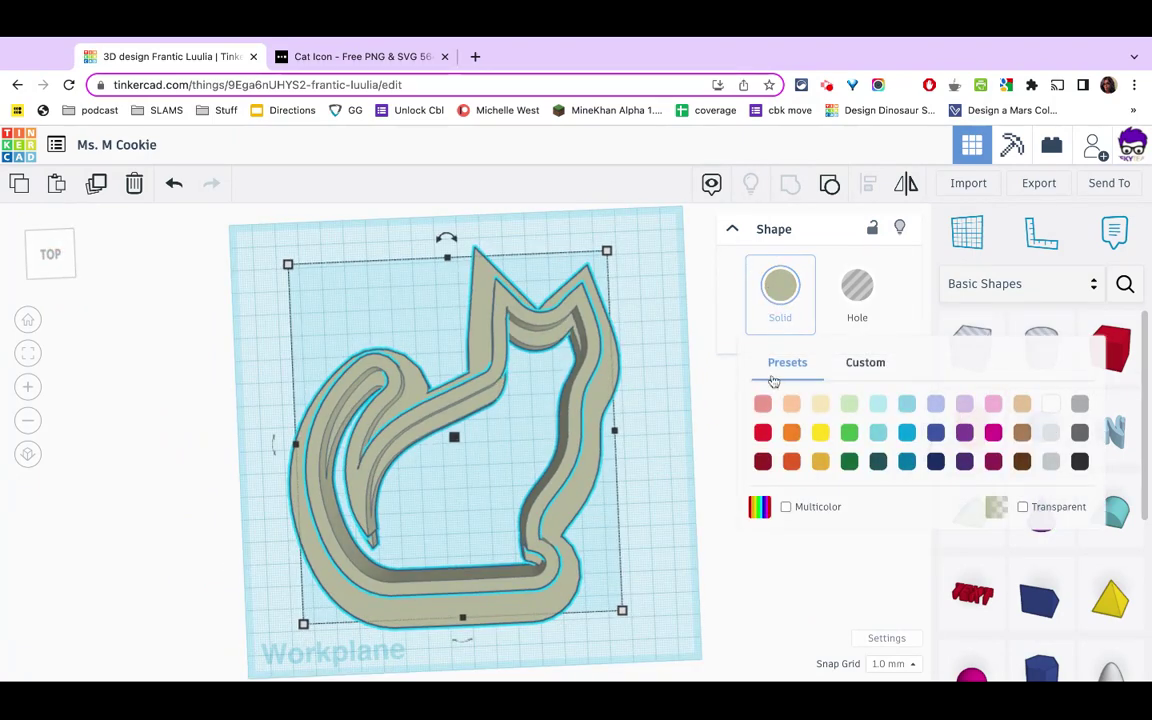
click(993, 433)
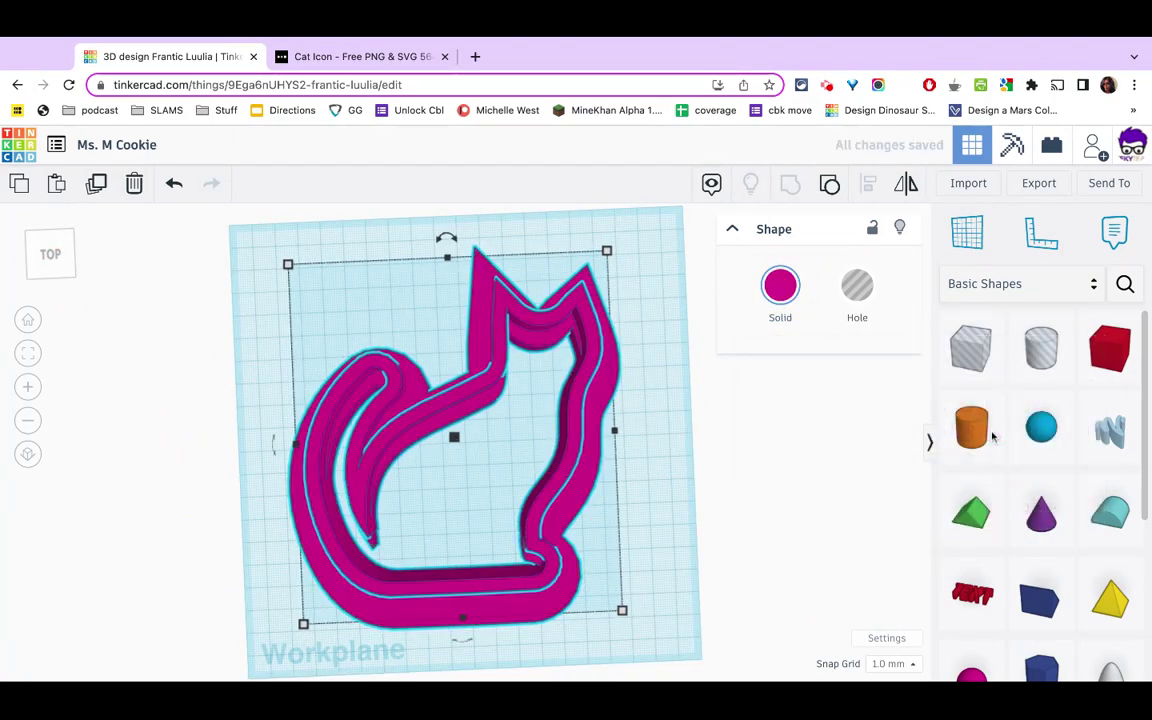
click(696, 542)
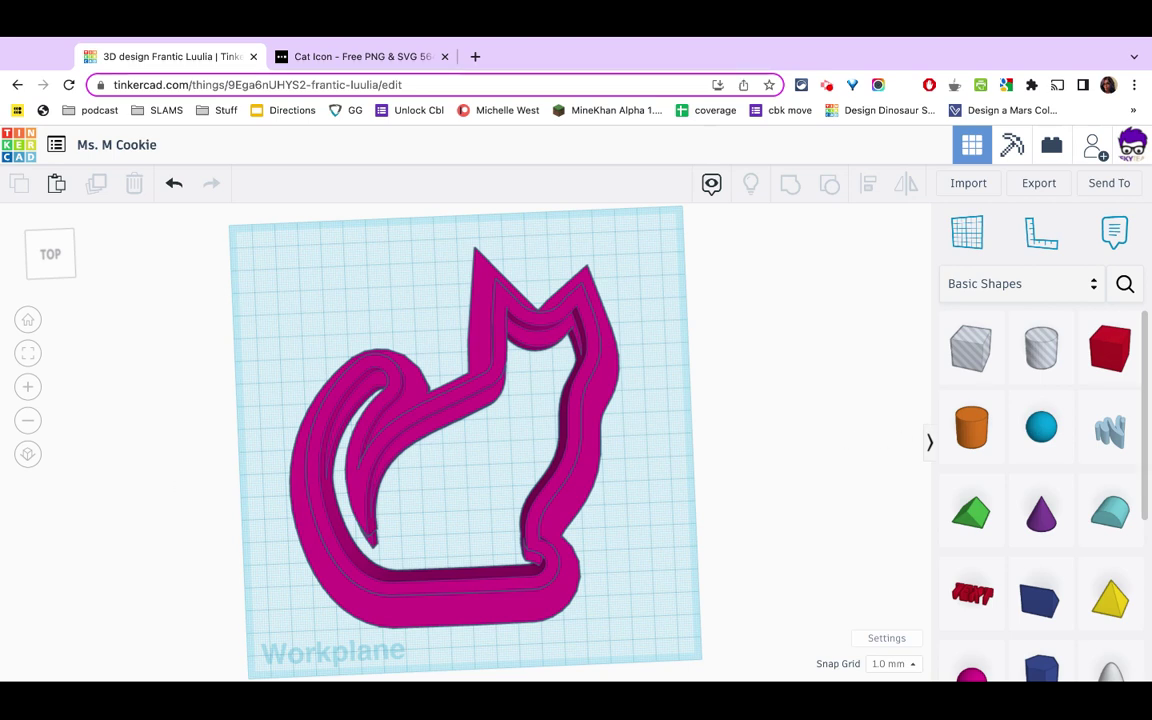
Export everything in the design as the STL file Ms. M Cookie.stl.
click(1036, 188)
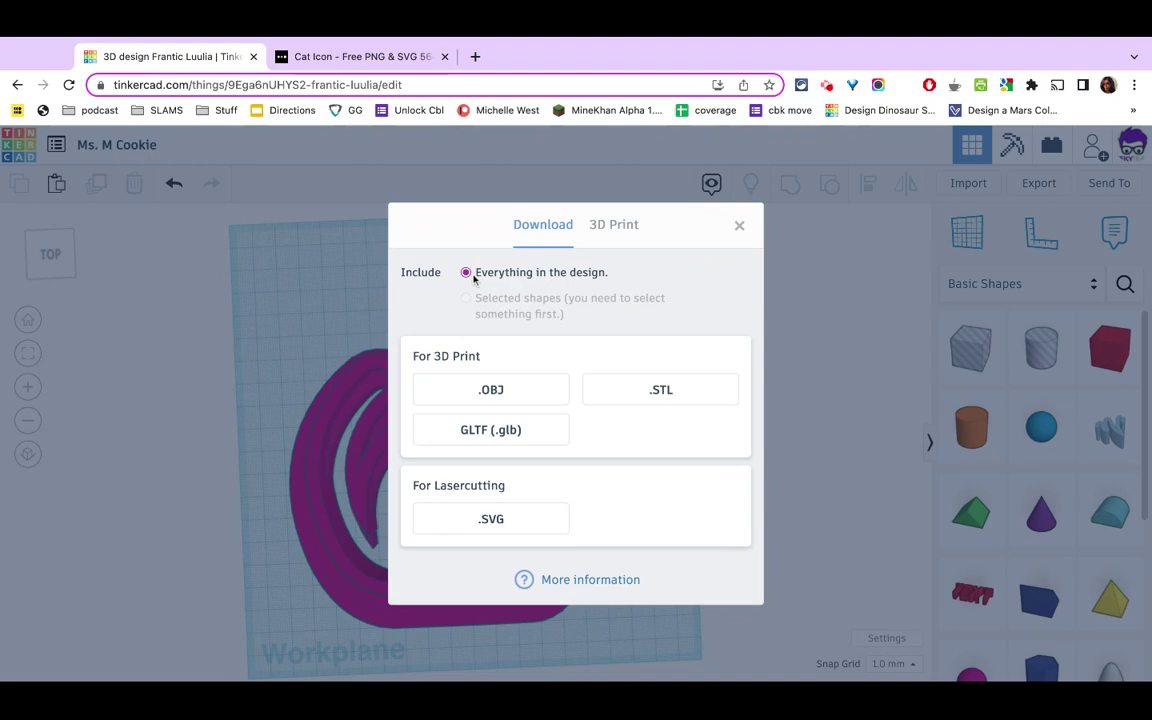
click(658, 398)
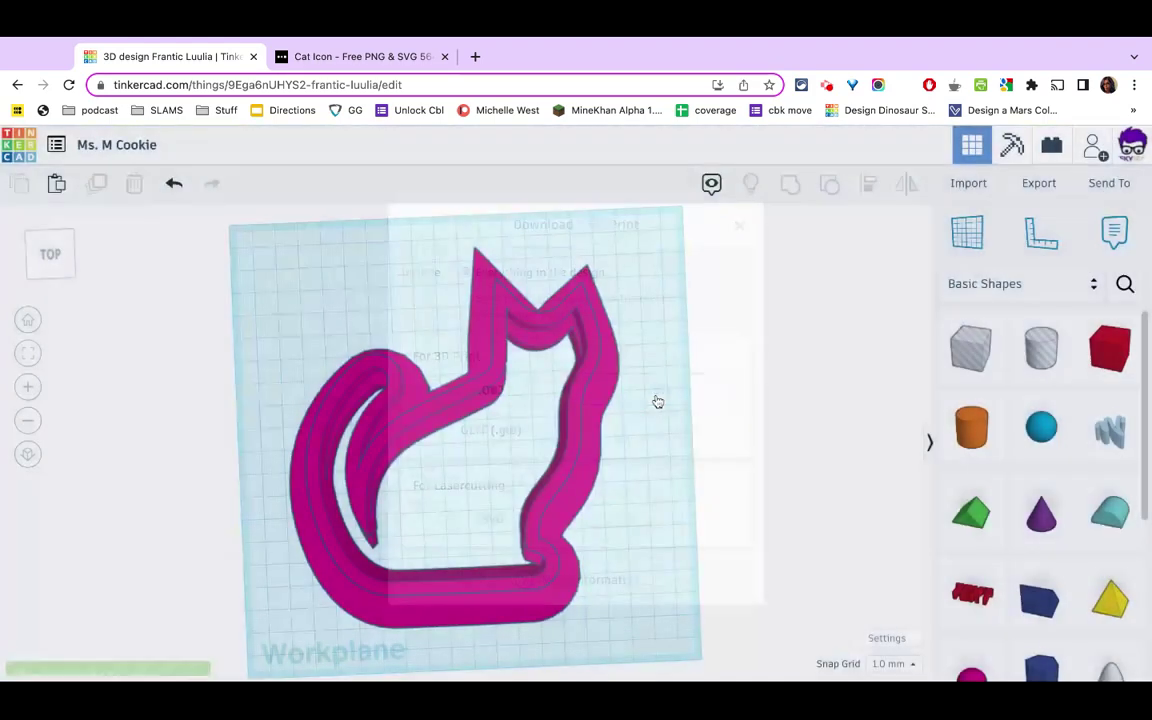